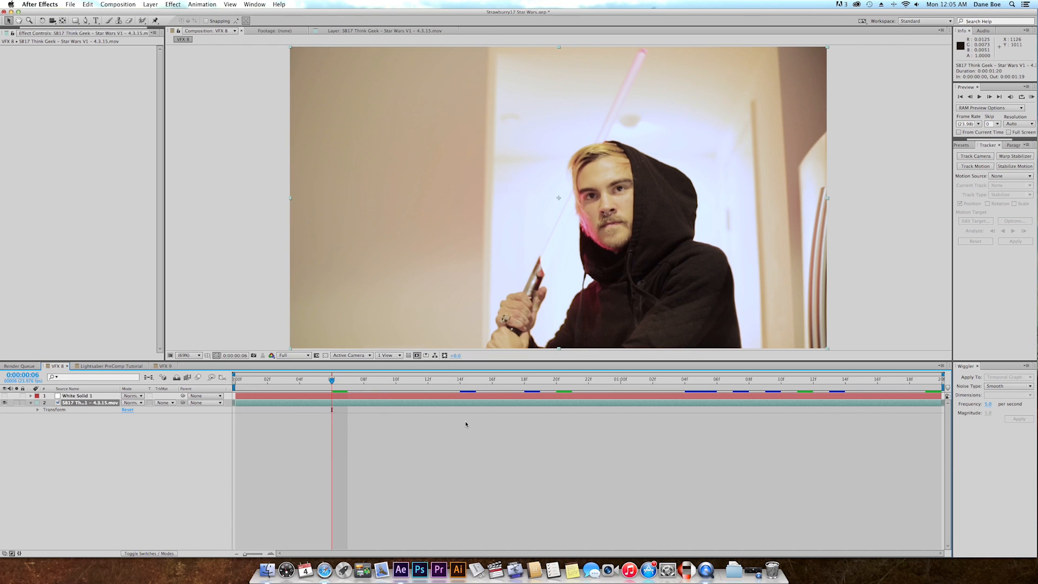
Reveal the mask path keyframes of White Solid 1 and review them along the clip up to 0:00:01:19.
click(463, 380)
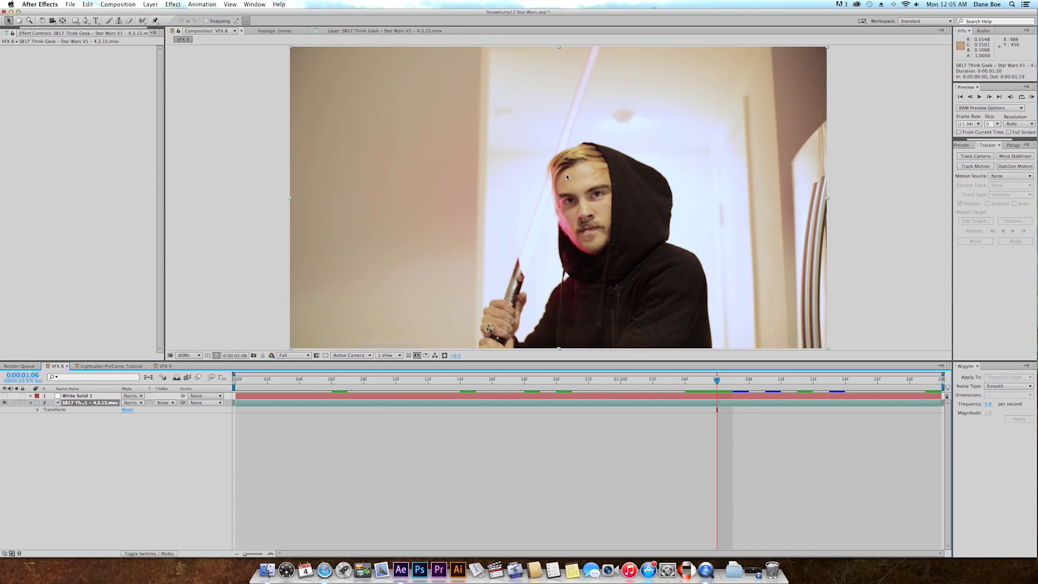
click(73, 397)
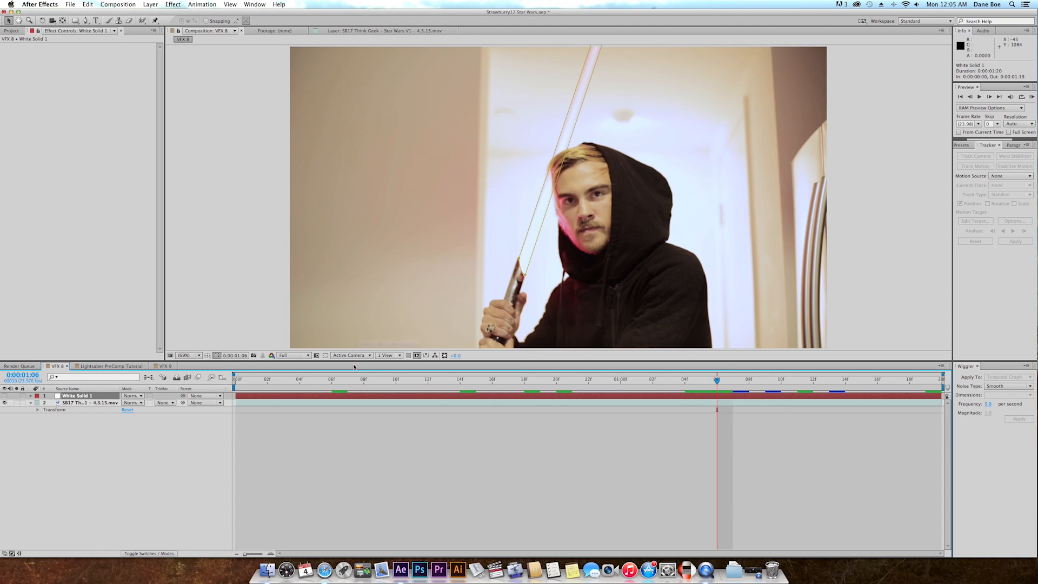
key(u)
click(251, 410)
drag(246, 393, 958, 414)
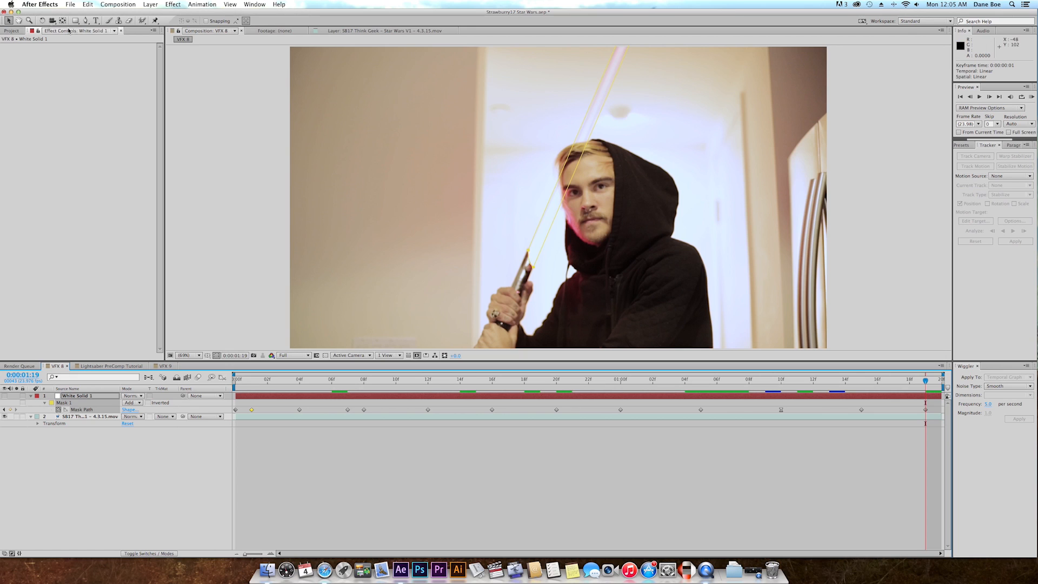
Draw a second mask around the actor's hooded head on White Solid 1 and set its mode to Subtract.
click(84, 21)
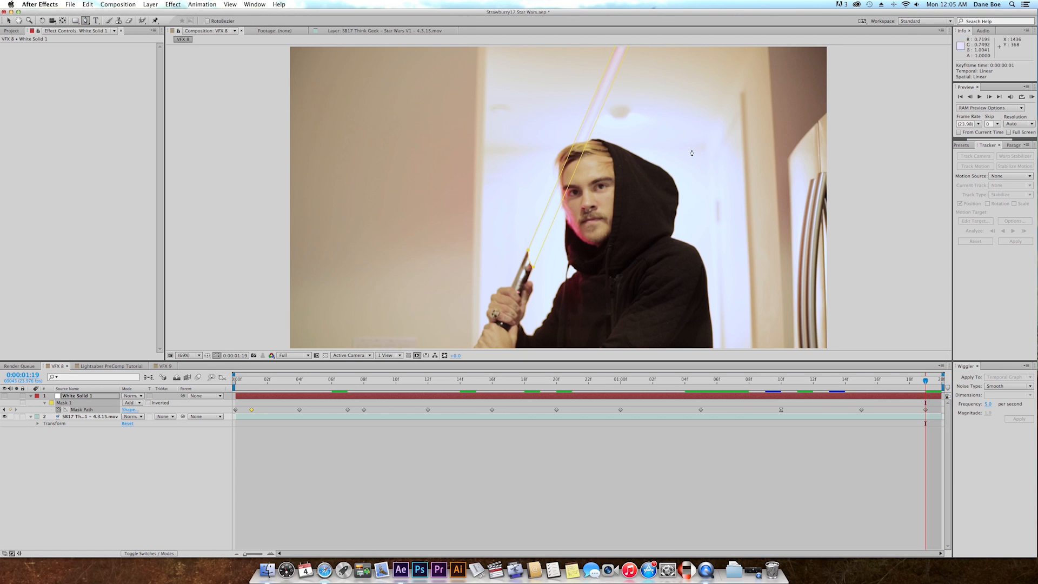
click(659, 167)
click(594, 140)
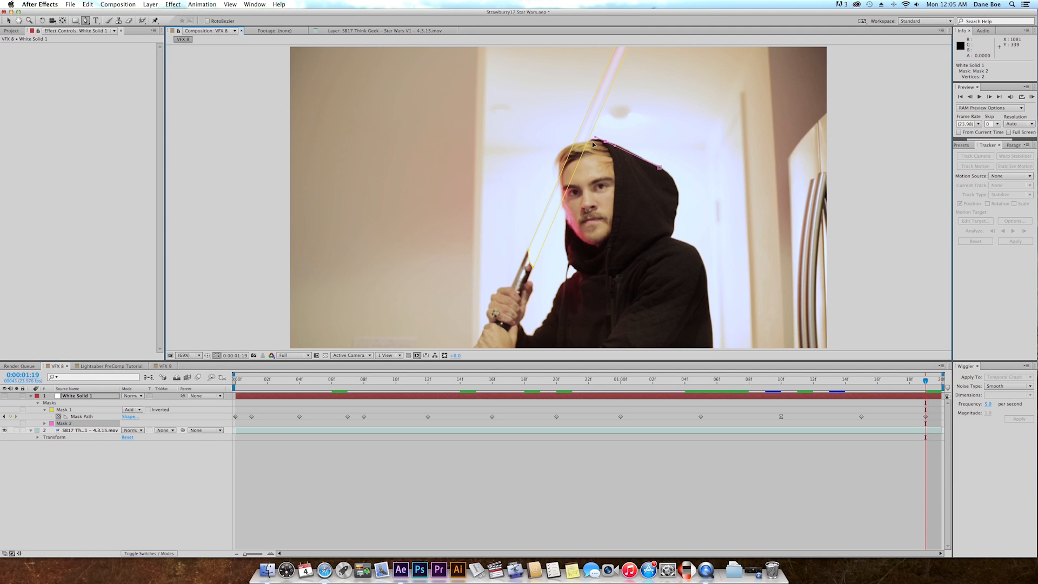
click(565, 147)
click(556, 185)
drag(669, 236, 678, 210)
click(659, 169)
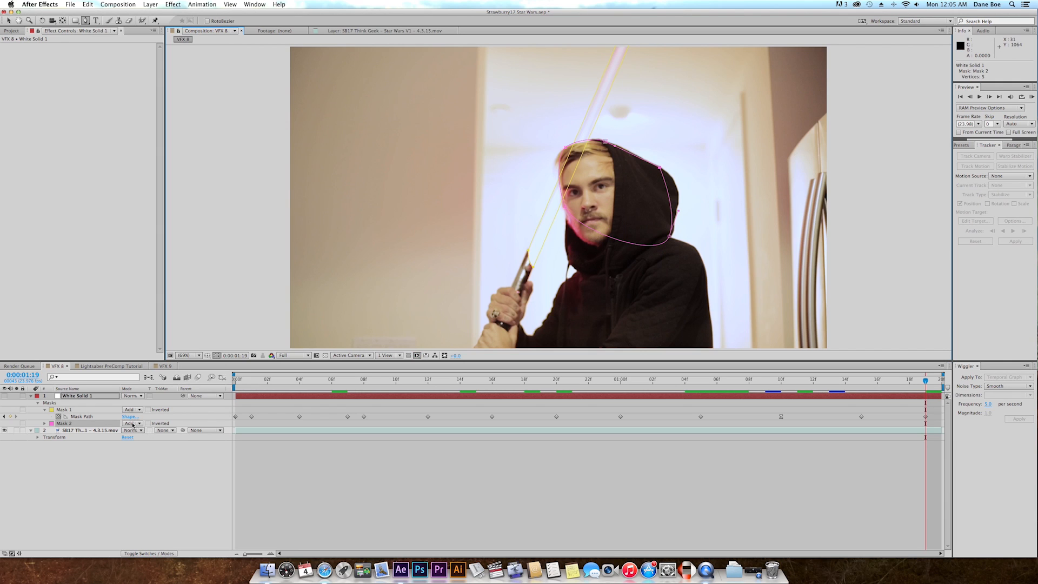
click(133, 425)
click(138, 447)
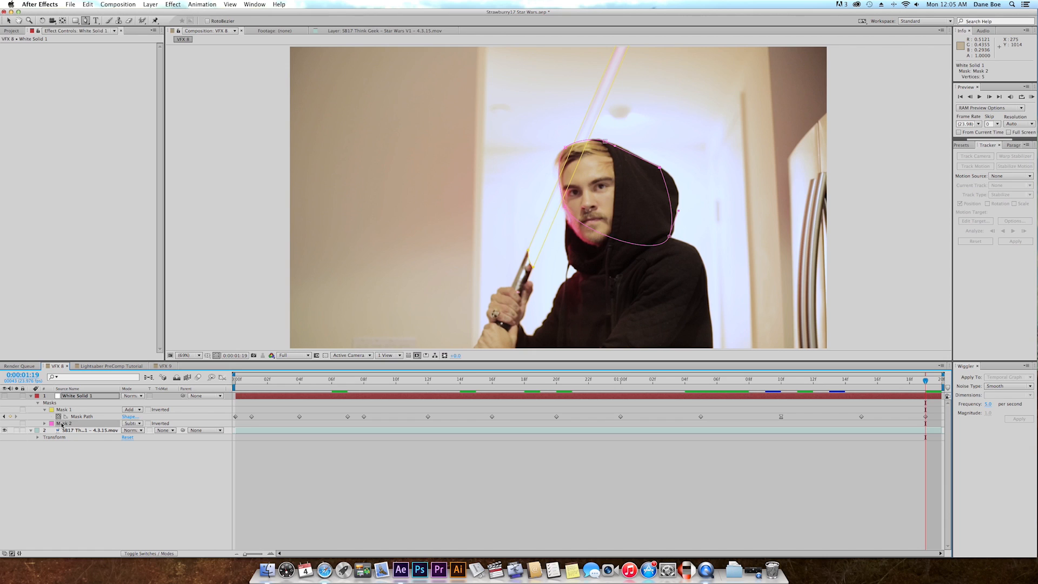
Delete the second mask around the hood from White Solid 1.
key(Delete)
click(36, 425)
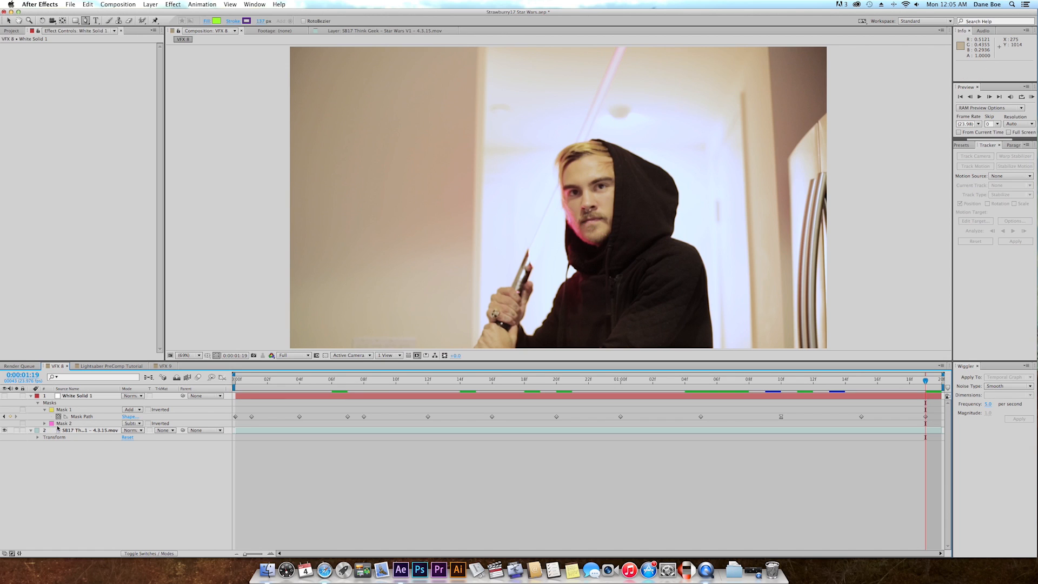
click(51, 423)
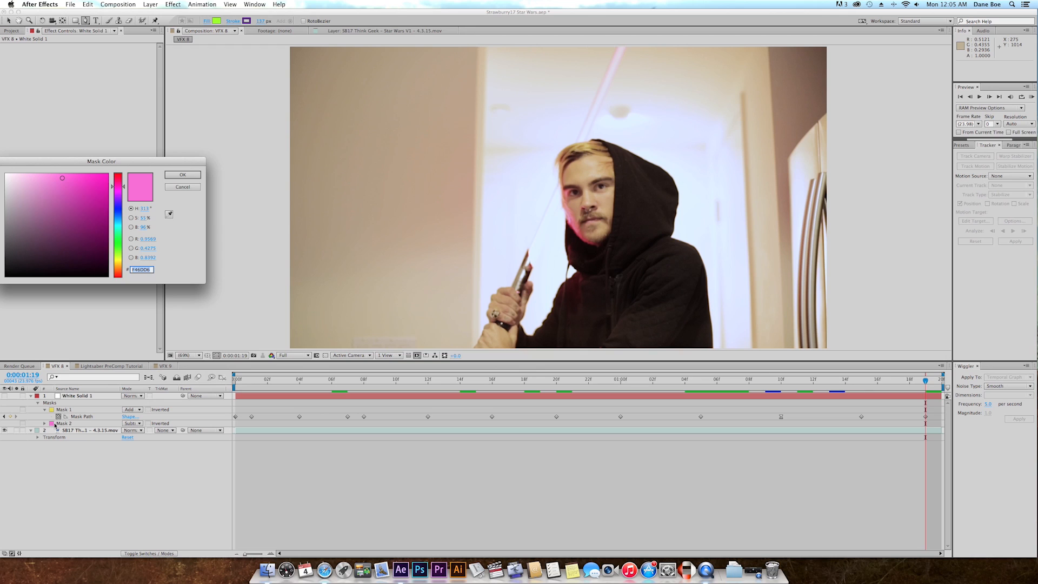
click(182, 176)
click(92, 425)
key(Delete)
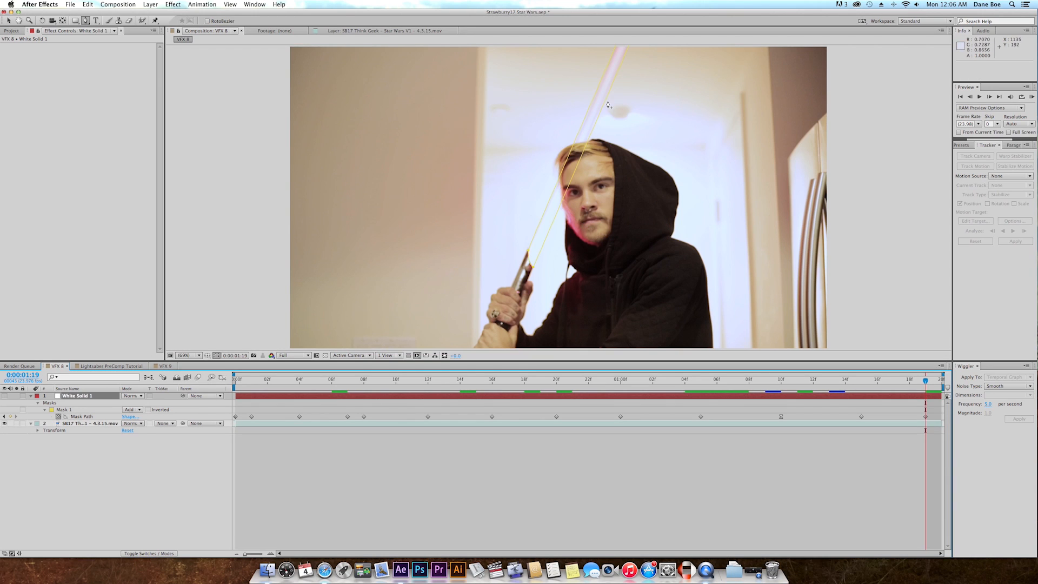
Inspect White Solid 1 on its own in the layer view and return to the VFX 8 composition.
key(v)
double_click(84, 399)
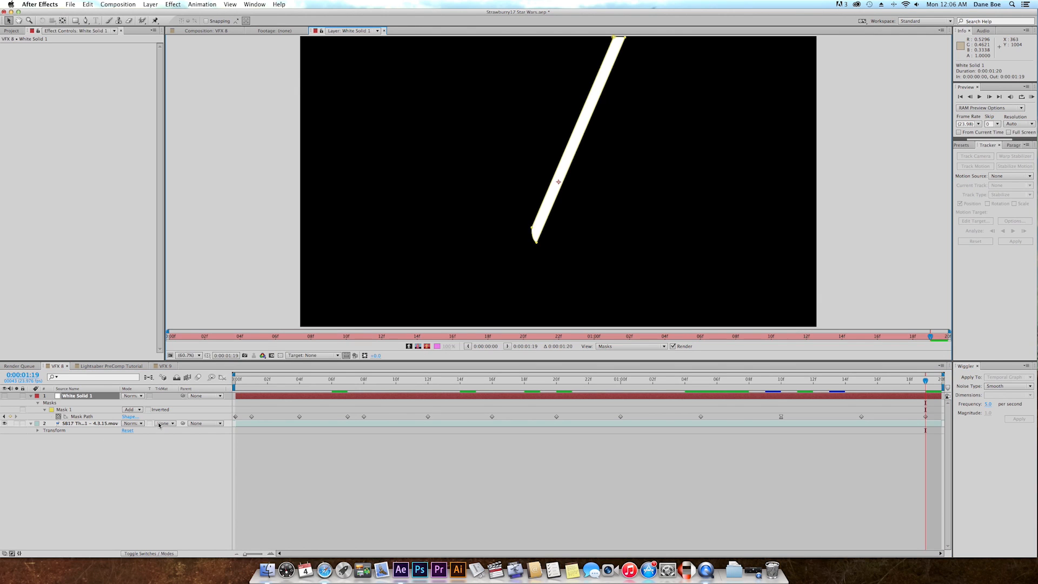
click(221, 29)
Duplicate the Star Wars footage layer and apply the Tint effect to the upper copy.
click(98, 423)
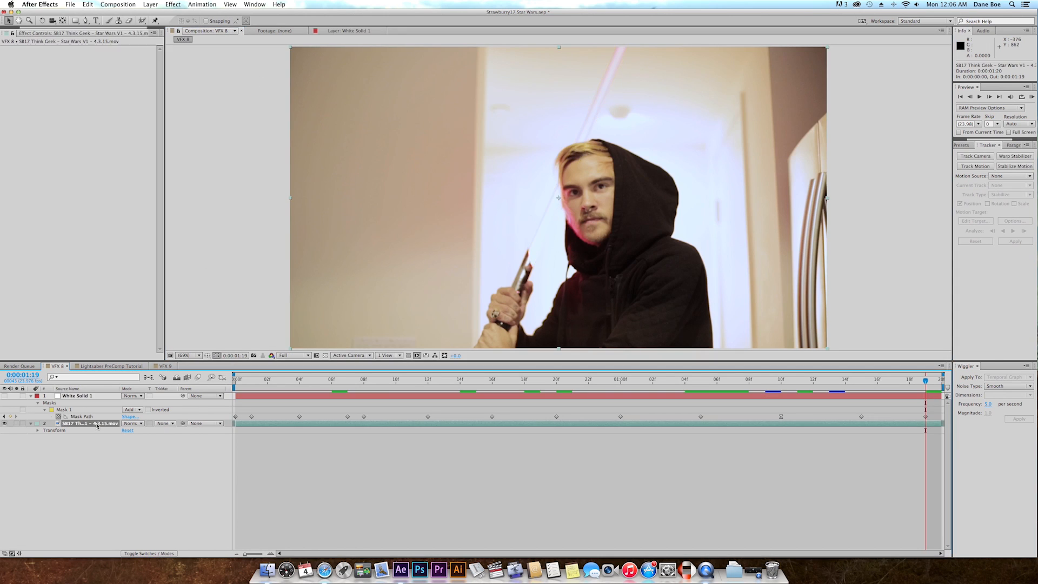
key(super+d)
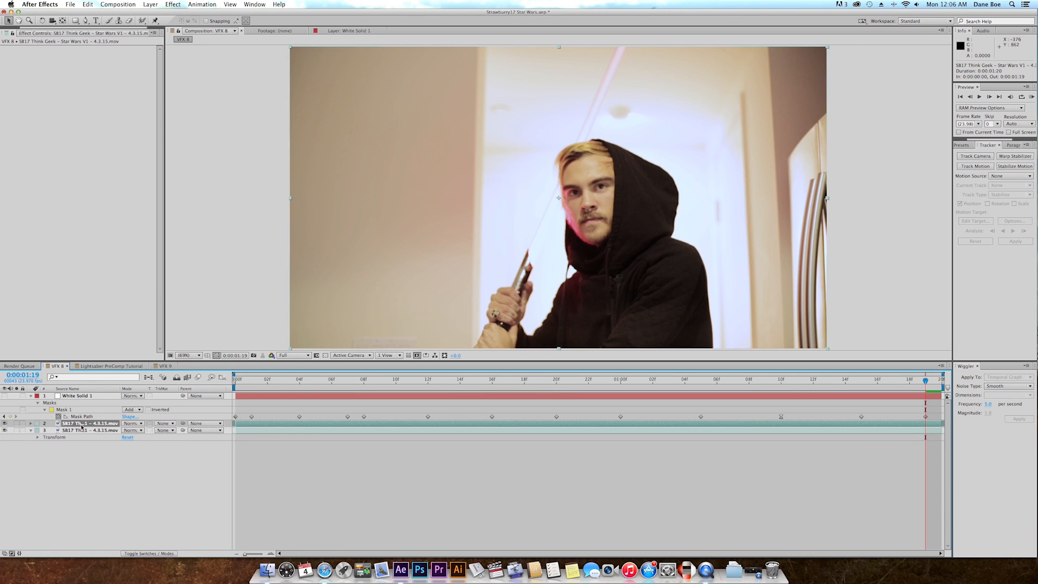
click(173, 4)
mouse_move(212, 81)
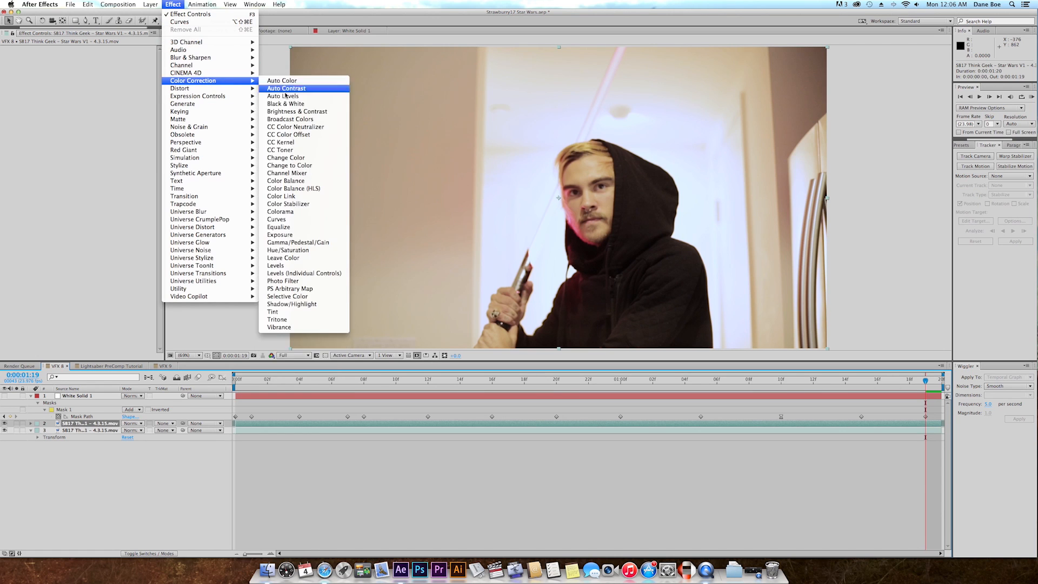
click(273, 312)
Add a Curves effect to the tinted copy and steepen its RGB curve into a hard black-and-white silhouette.
click(173, 4)
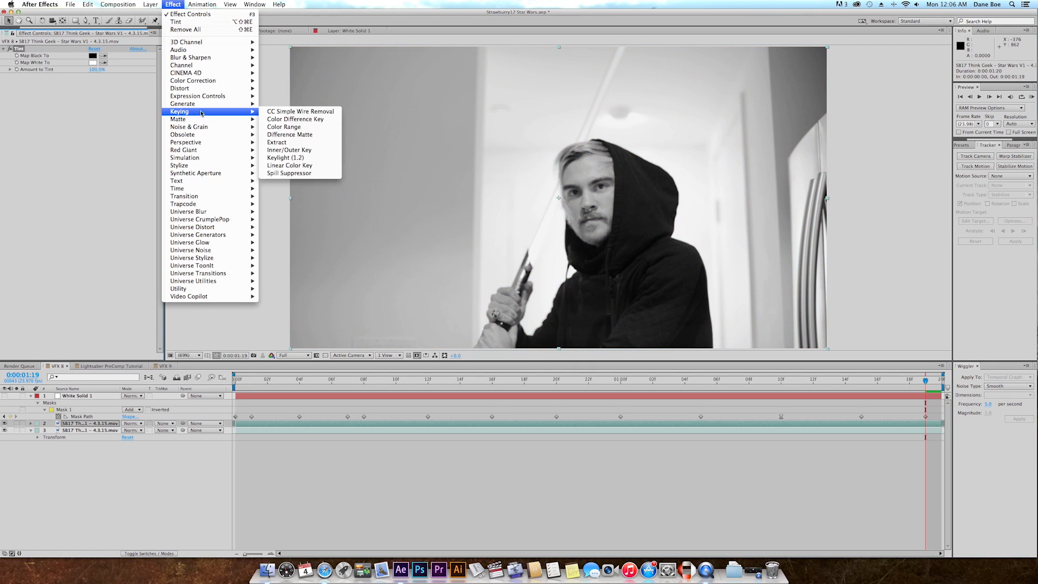
mouse_move(203, 82)
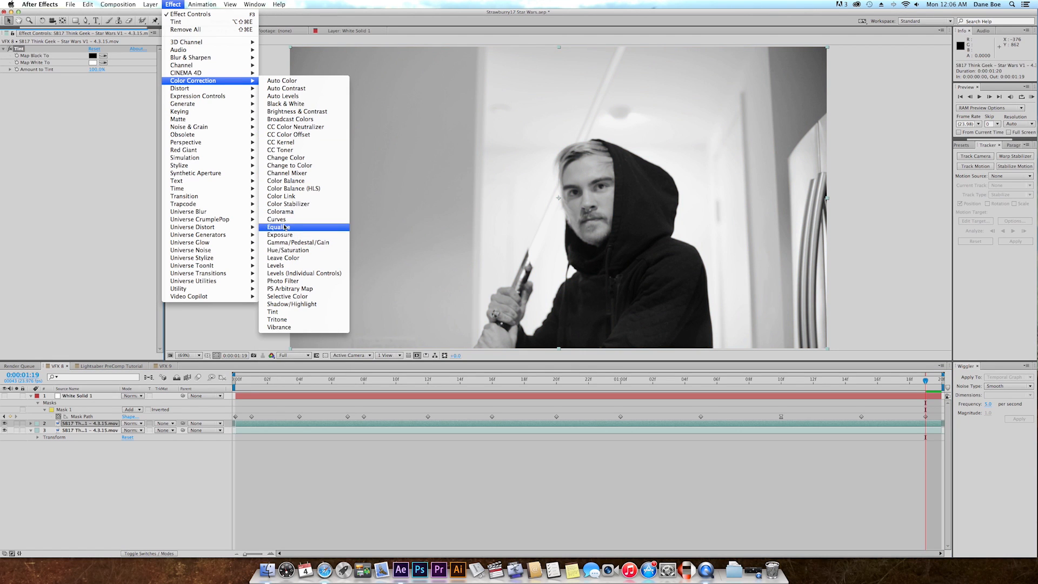
click(283, 219)
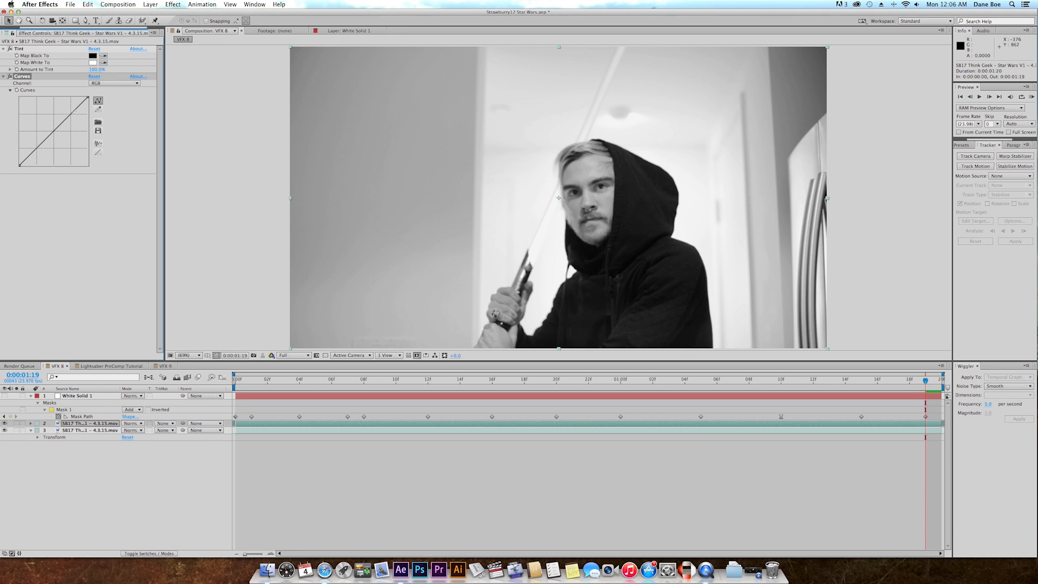
drag(38, 153, 66, 172)
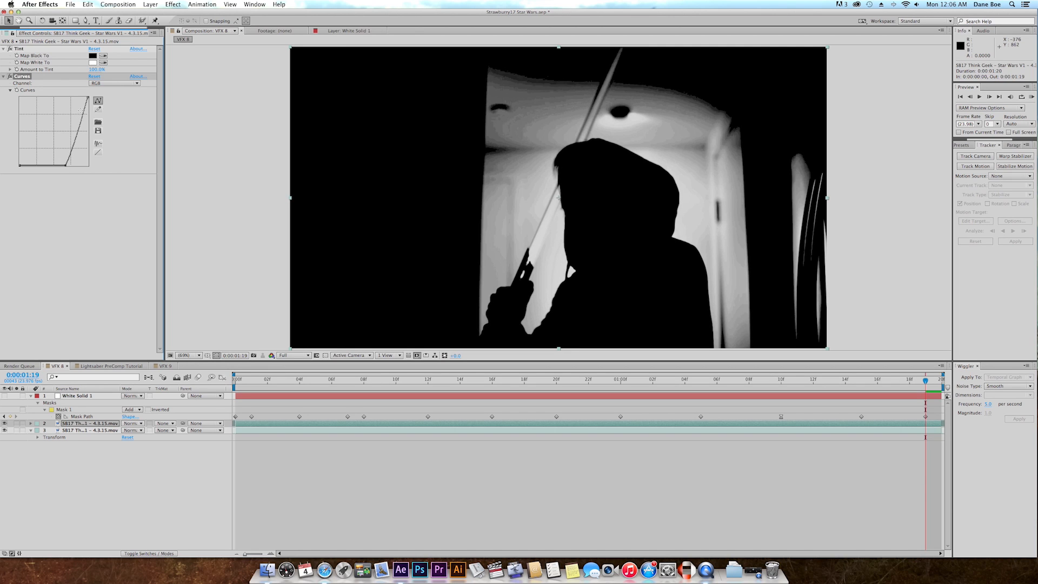
drag(88, 98, 71, 99)
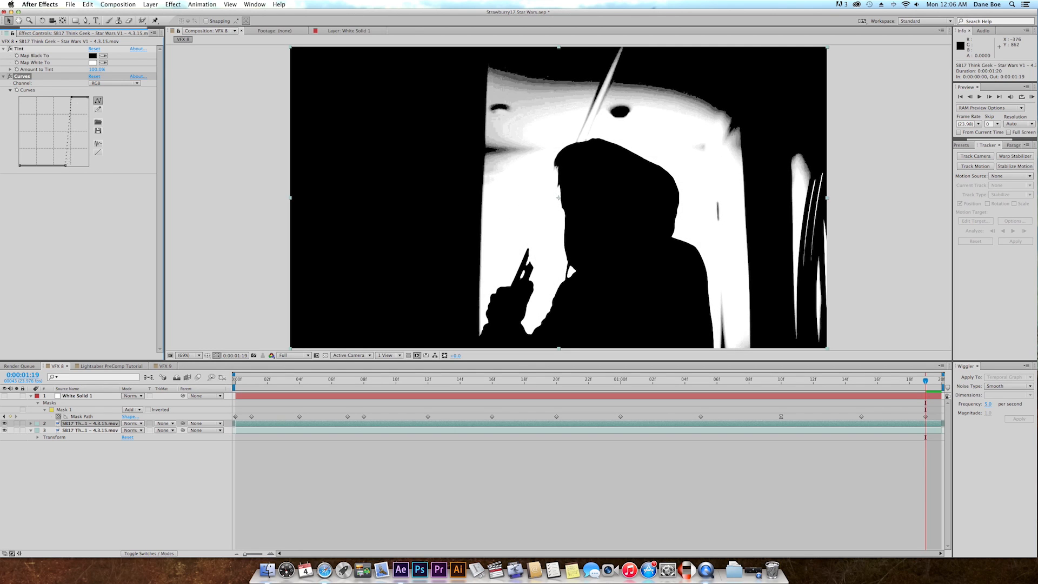
drag(67, 168, 64, 169)
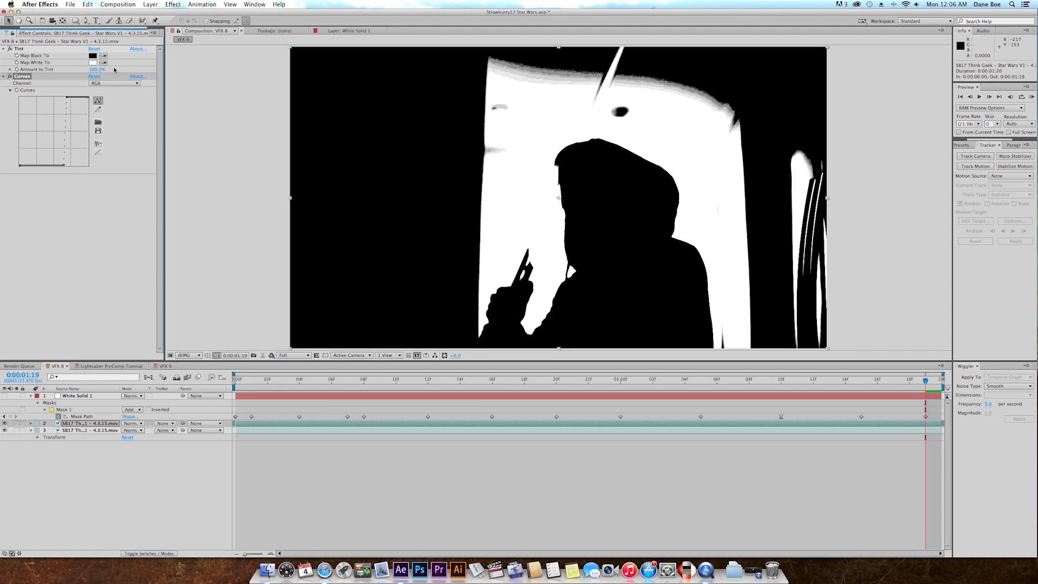
Draw a closed curved mask loosely around the hooded head on the high-contrast footage copy.
key(g)
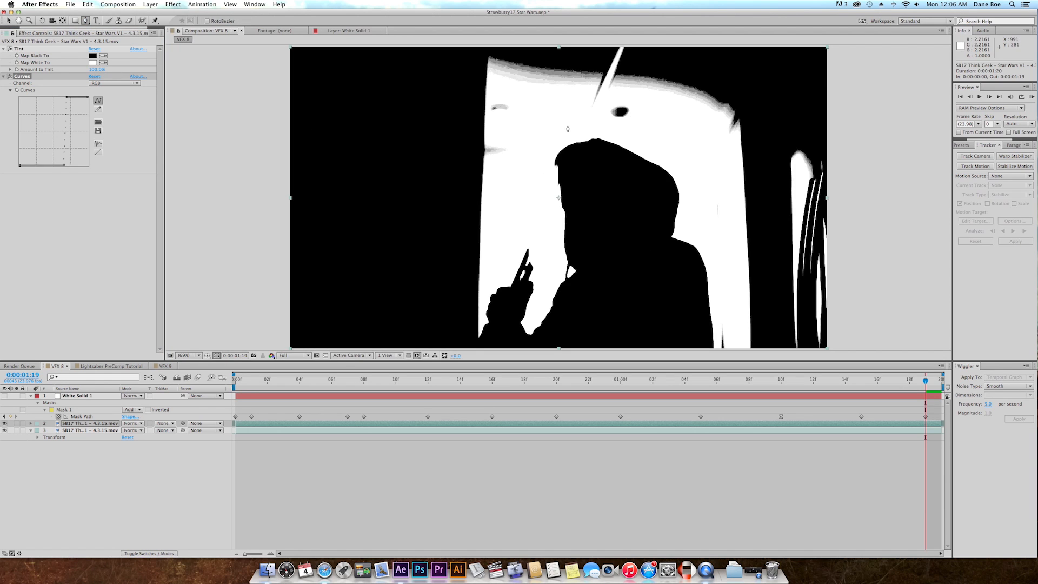
drag(566, 125, 584, 125)
drag(672, 149, 694, 165)
drag(694, 235, 692, 247)
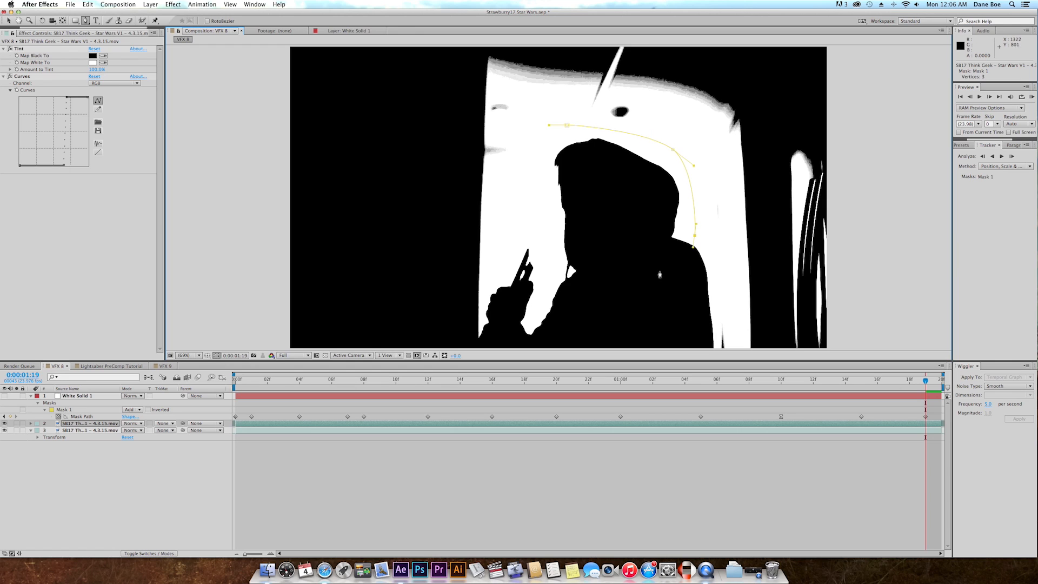
drag(595, 294, 571, 292)
drag(535, 244, 521, 200)
click(531, 155)
click(567, 125)
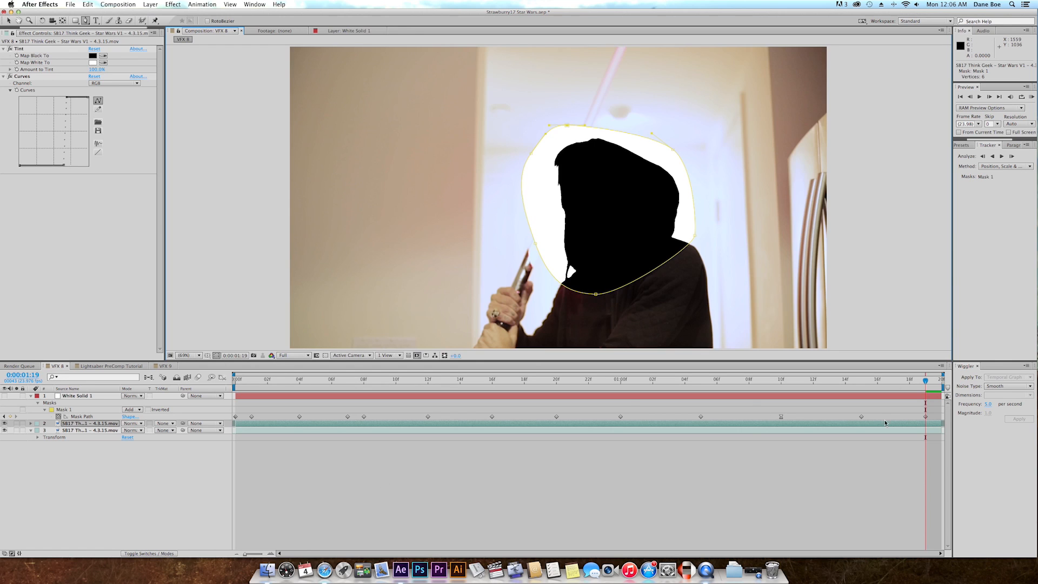
Keyframe the head mask's path at 0:00:01:19, 0:00:01:04, 0:00:00:15 and 0:00:00:00, moving the mask to follow the head.
key(super+v)
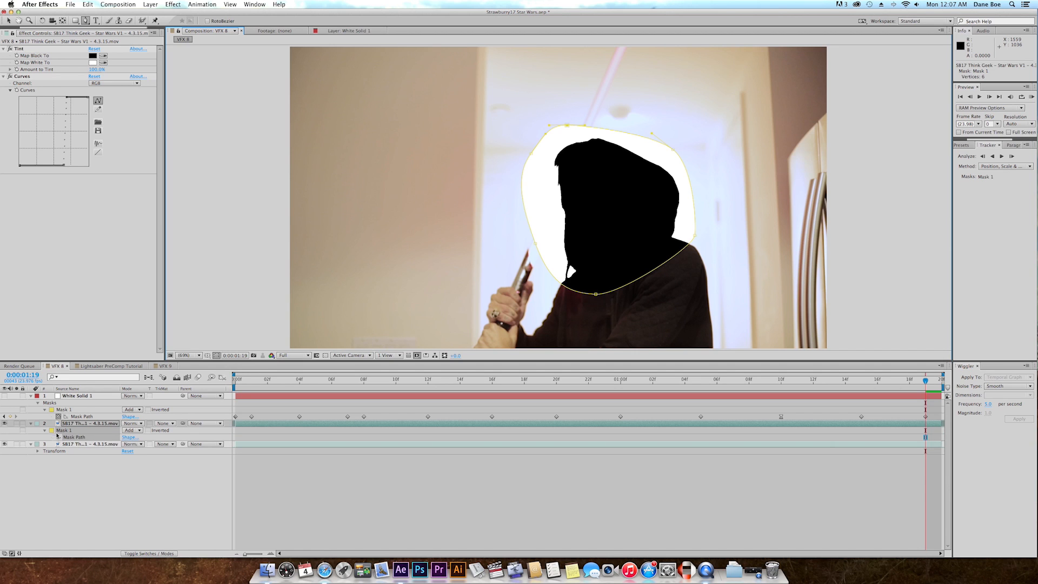
drag(925, 380, 685, 381)
key(v)
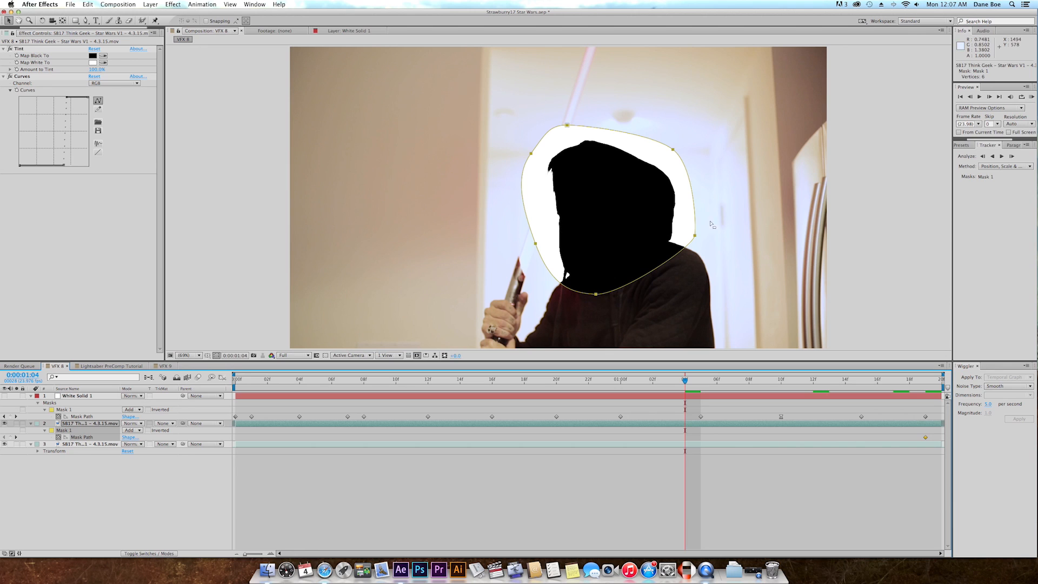
drag(692, 241, 686, 240)
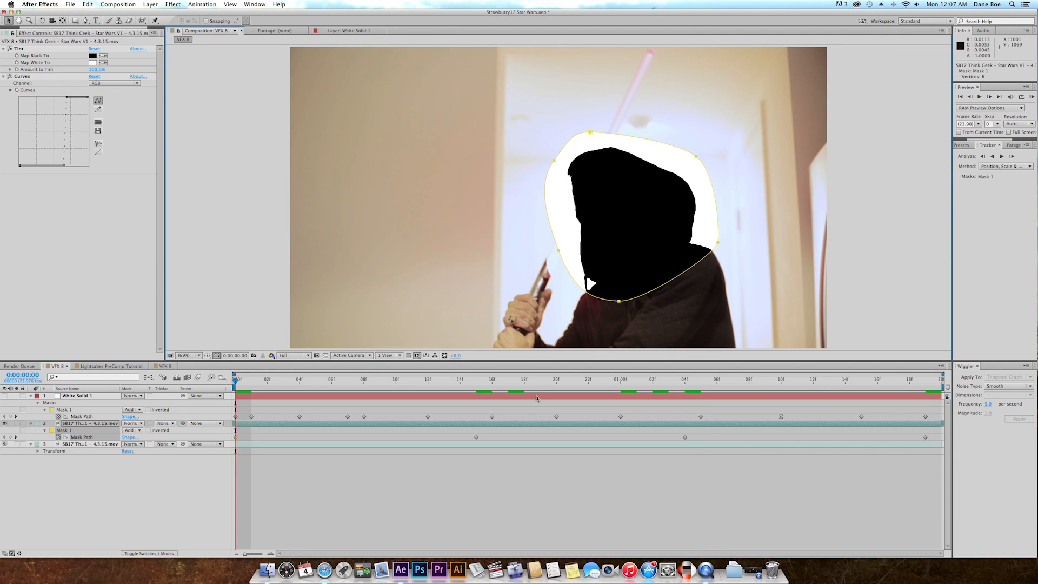
Set the head mask's feather to 24 pixels.
key(m)
key(m)
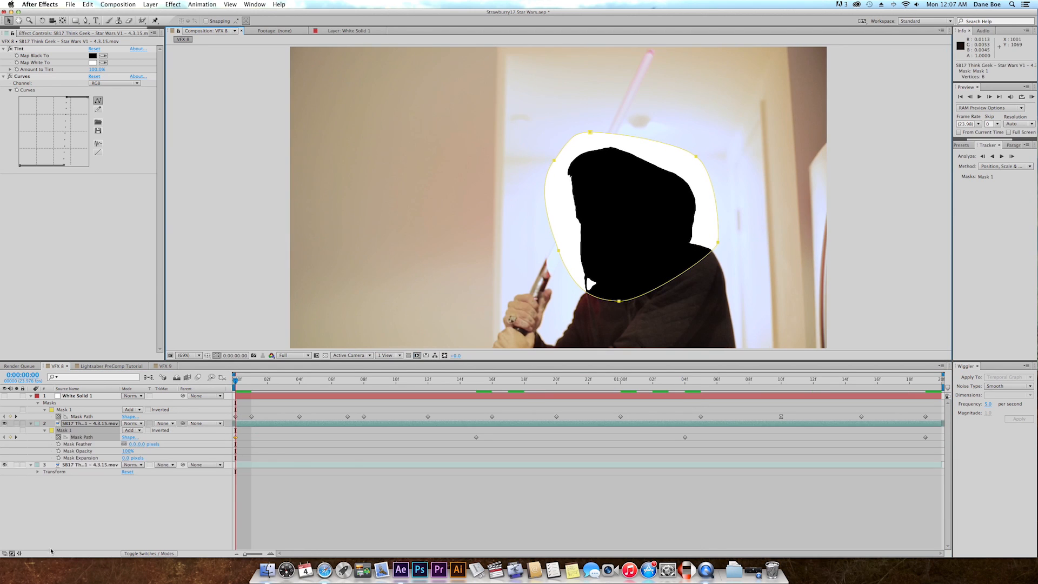
drag(133, 444, 146, 445)
Move the masked high-contrast footage copy above White Solid 1 in the layer order.
click(94, 424)
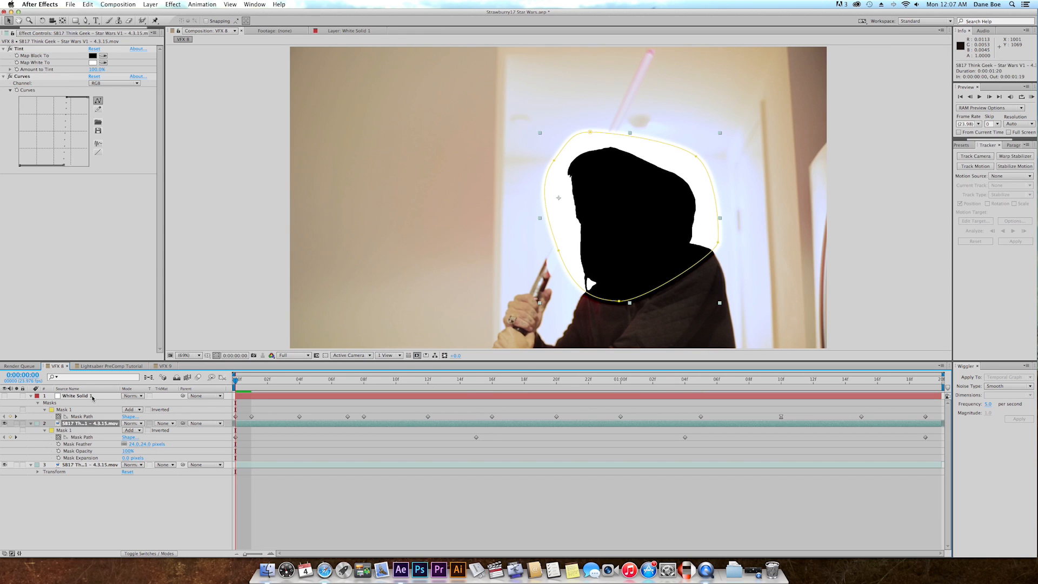
click(91, 397)
drag(81, 423, 75, 396)
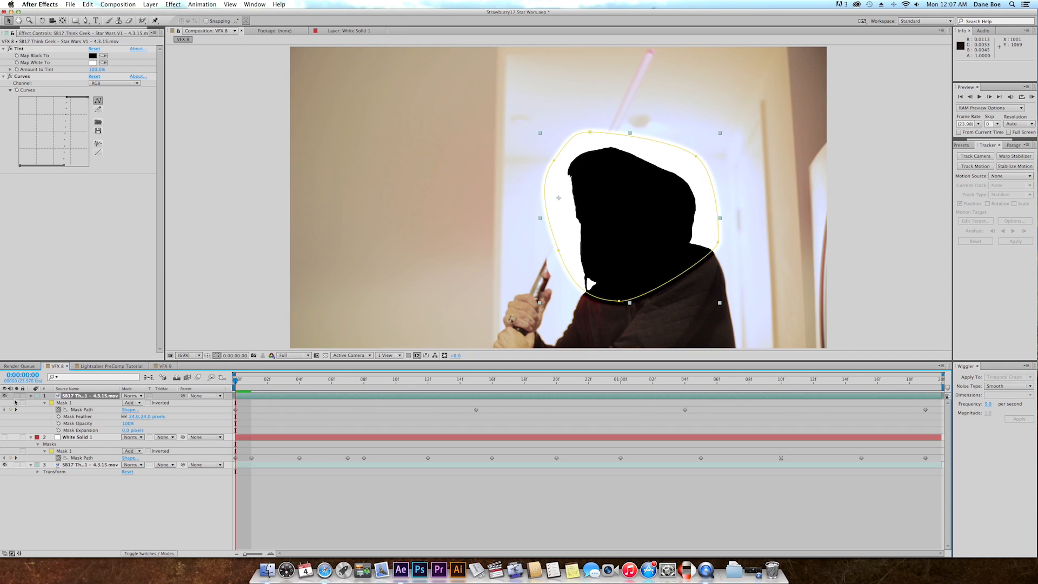
Rename the White Solid 1 layer as Saber Core.
click(91, 438)
key(Return)
text(Saber Core)
key(Return)
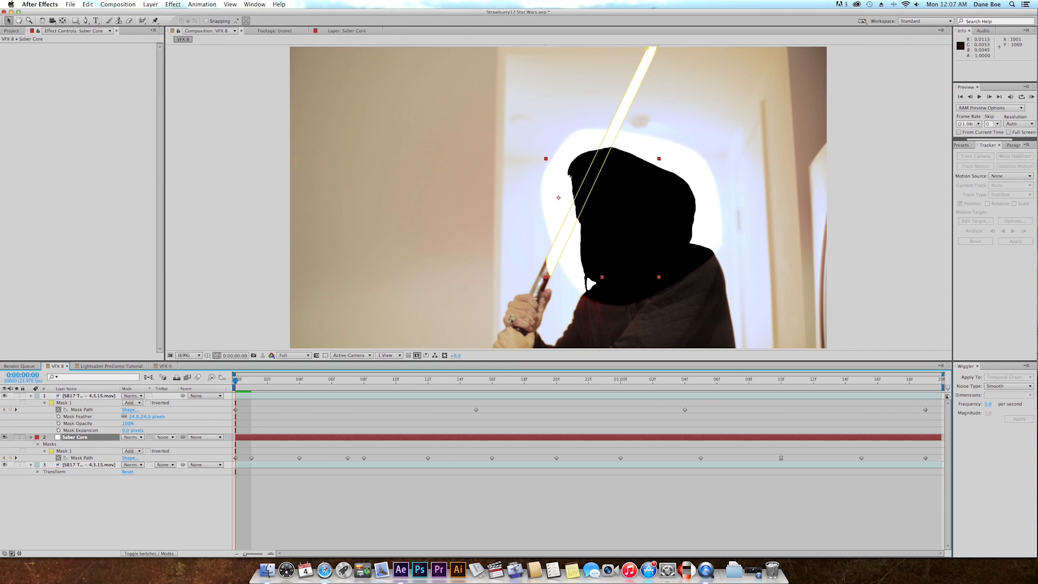
Hide the original footage and Saber Core layers and show the composition against the transparency grid.
click(6, 464)
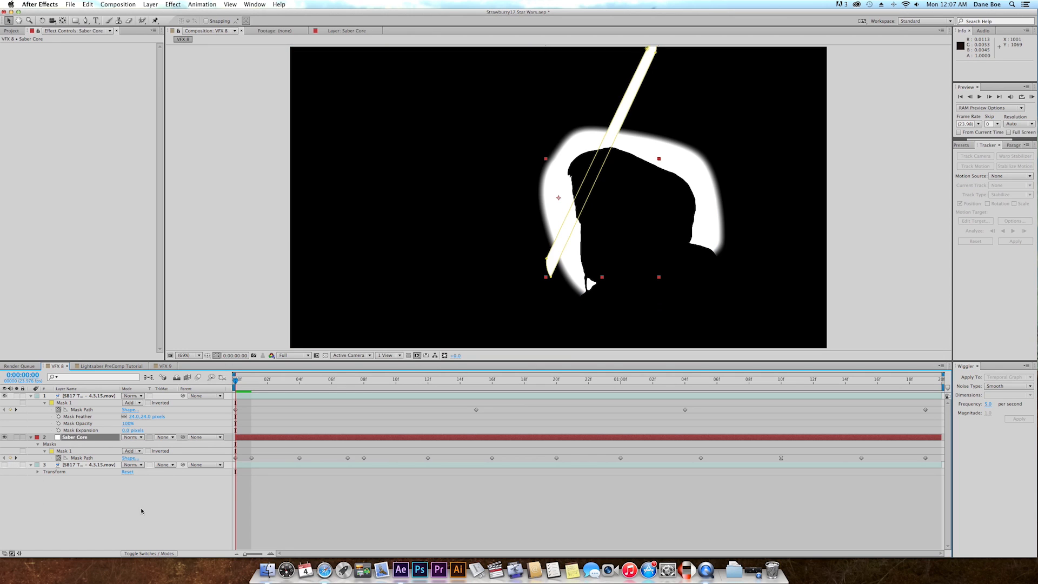
click(5, 437)
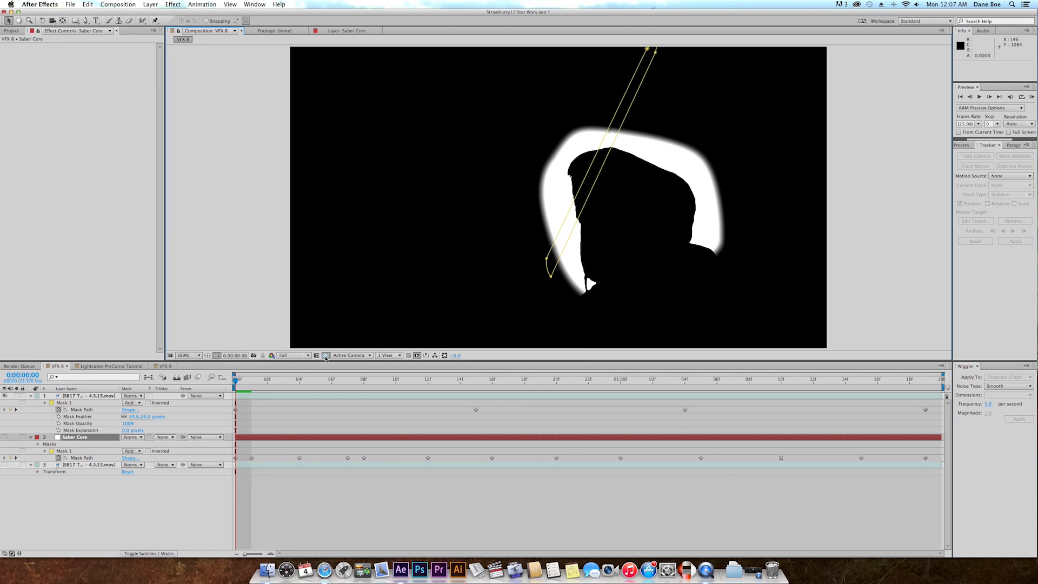
click(325, 356)
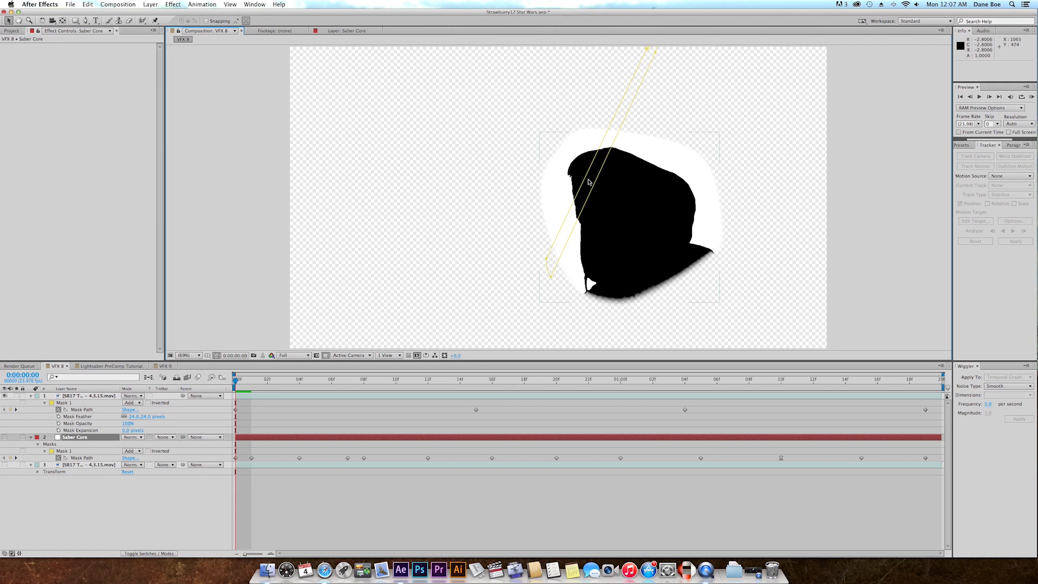
Apply a Luma Key to the masked high-contrast footage copy and set its key type to Key Out Brighter.
click(437, 395)
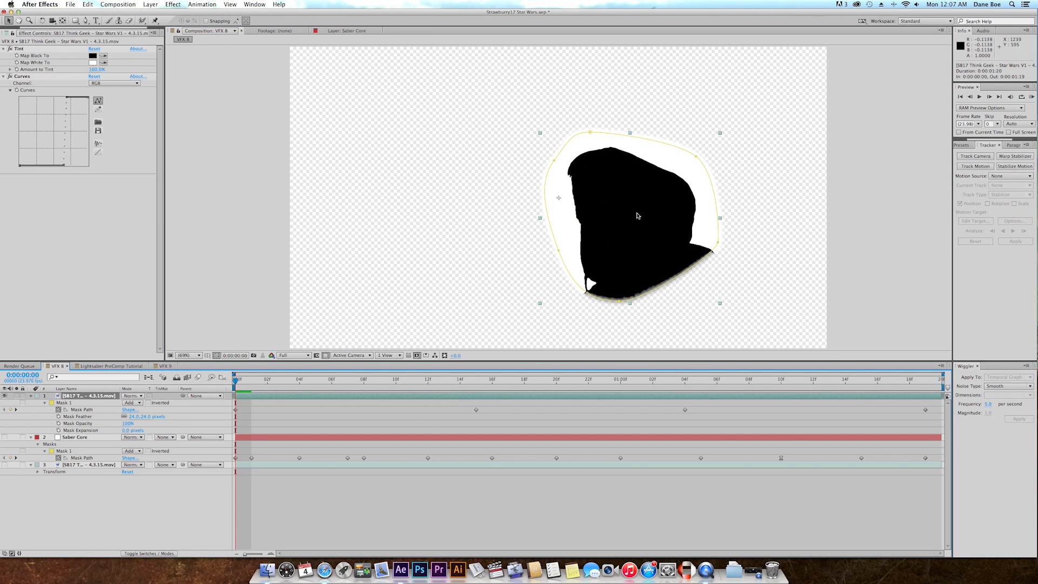
click(173, 5)
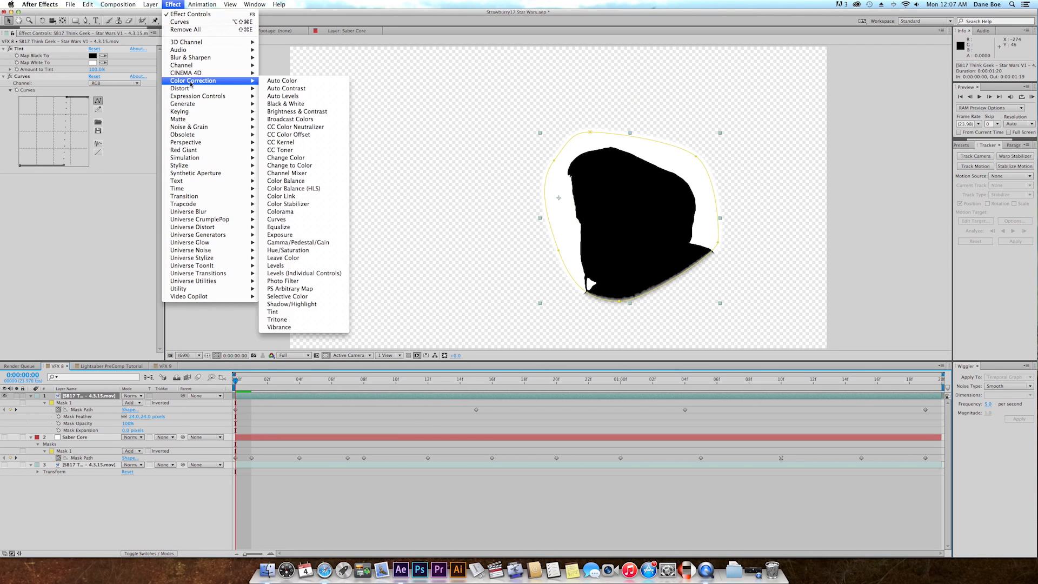
mouse_move(188, 138)
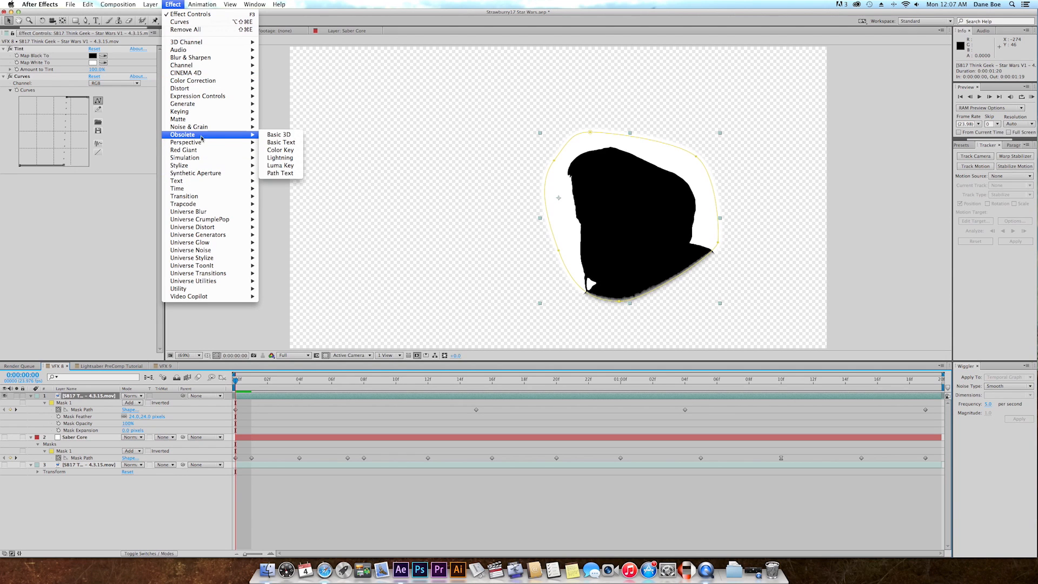
mouse_move(225, 153)
click(280, 165)
click(110, 184)
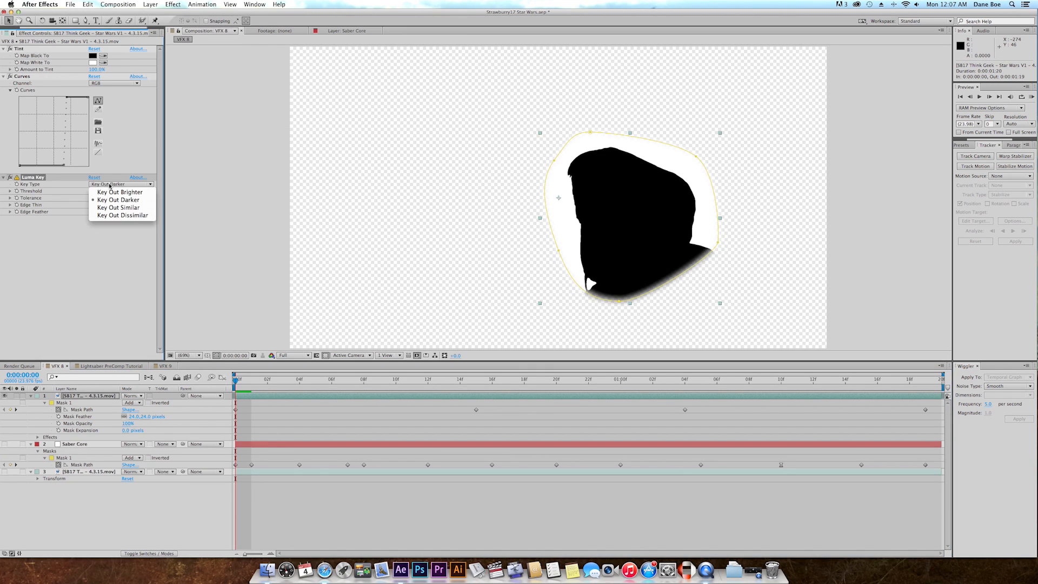
click(118, 192)
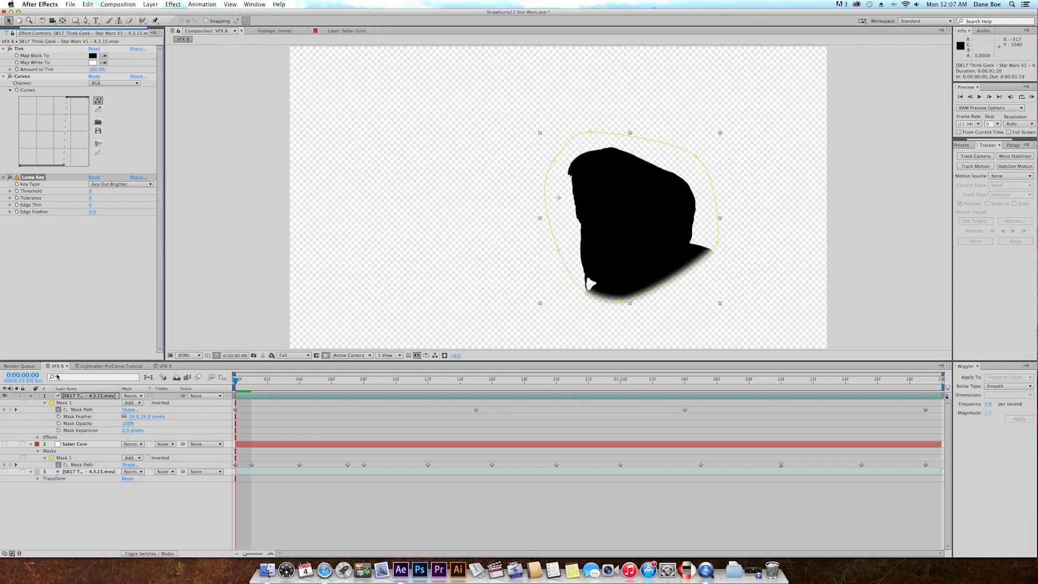
Make the Saber Core layer visible again and collapse the properties of it and the matte layer above it.
click(5, 443)
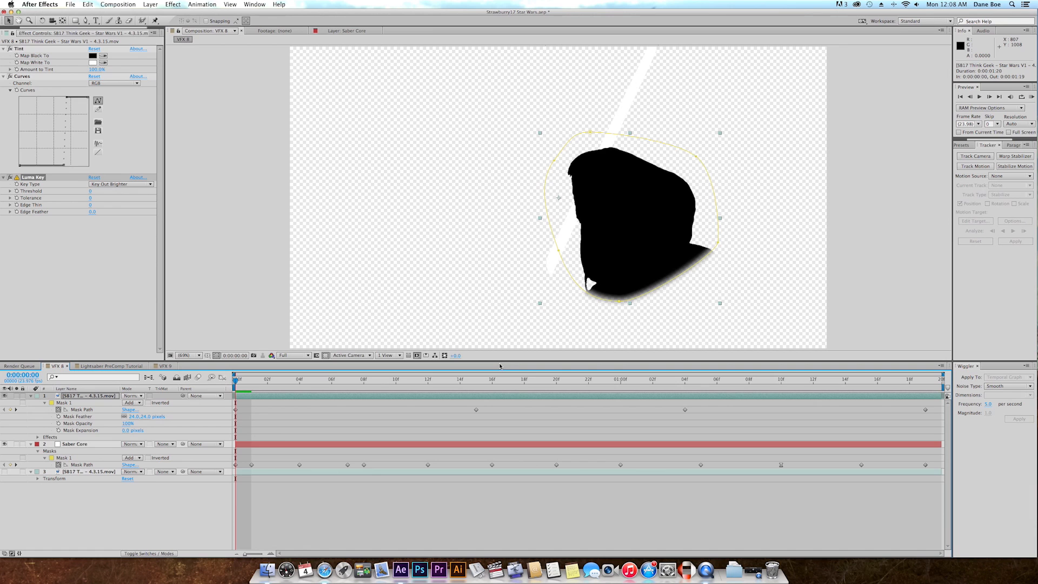
drag(25, 28, 4, 28)
click(5, 32)
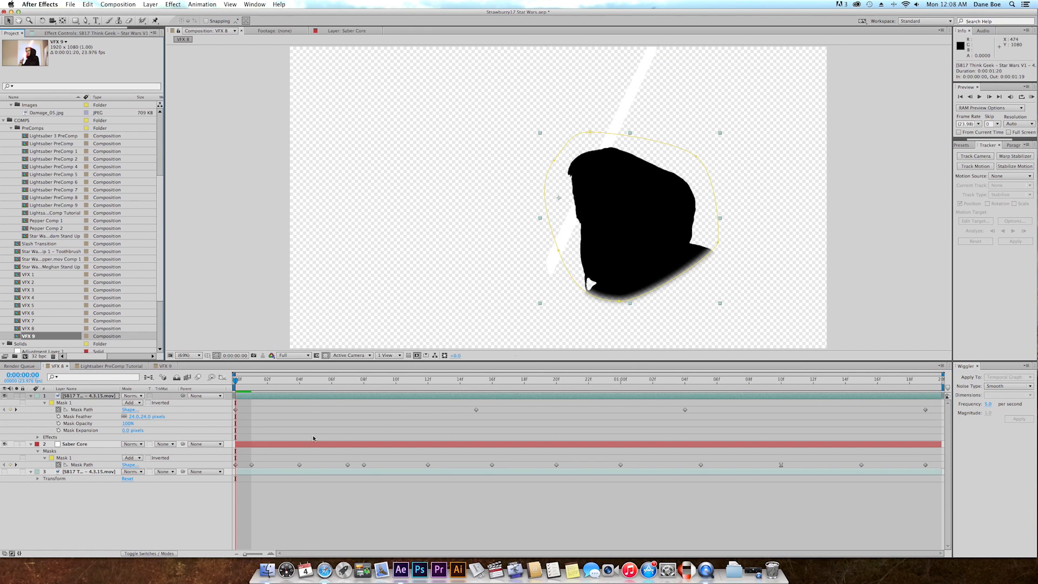
click(355, 436)
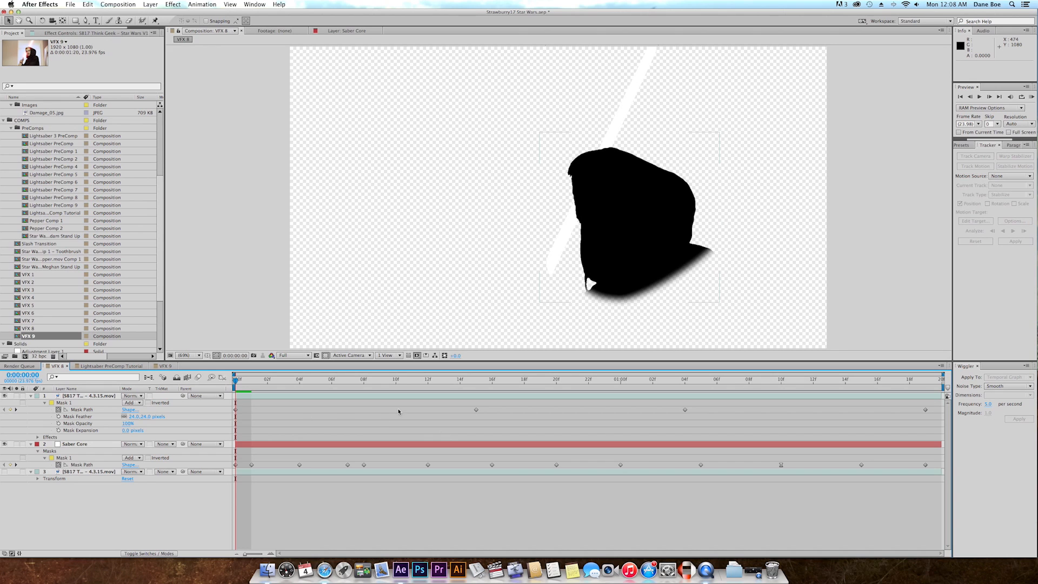
click(31, 395)
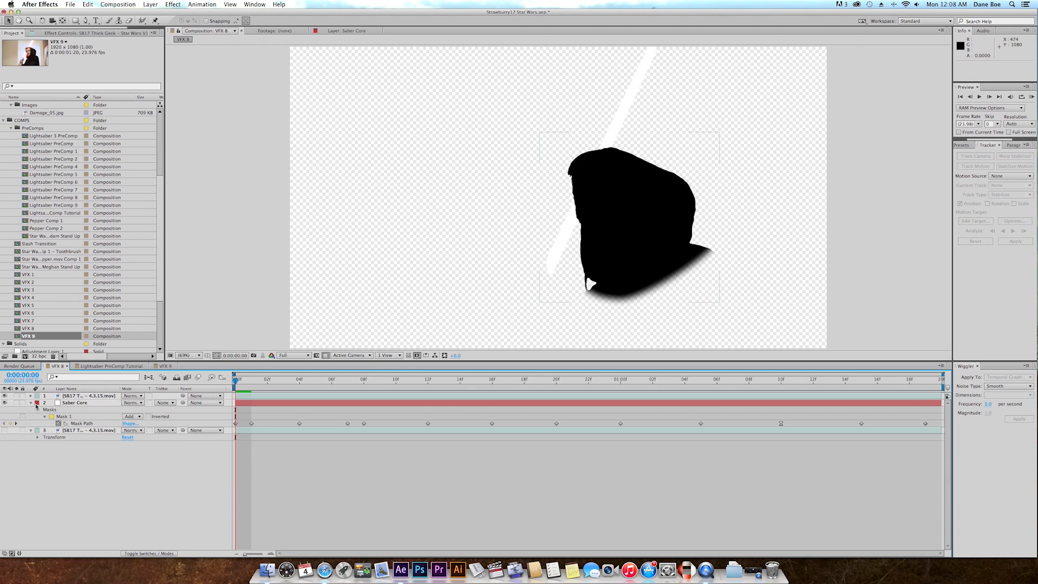
click(31, 403)
click(79, 404)
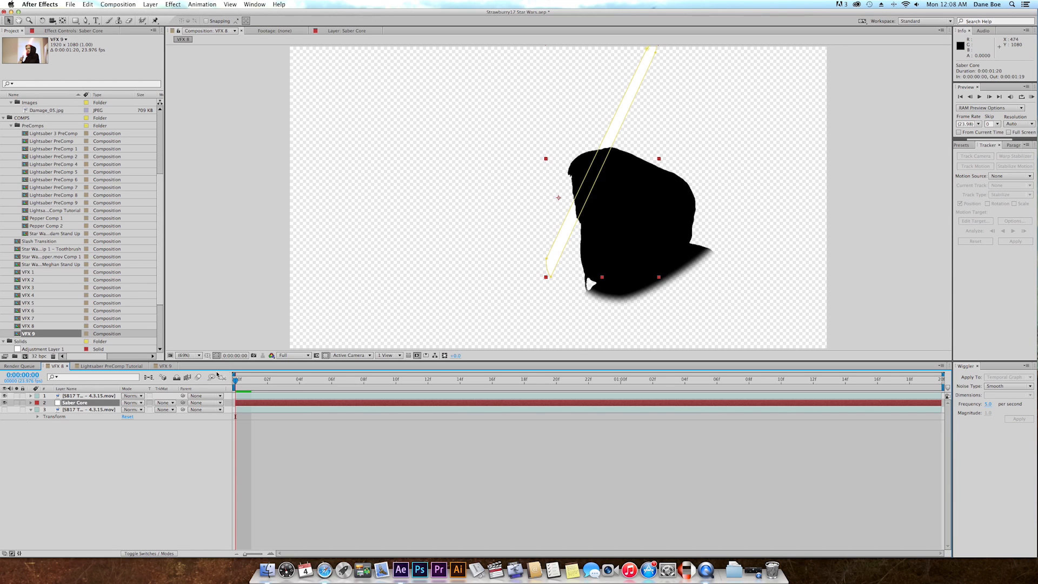
Look into the Lightsaber PreComp Tutorial composition and add it to VFX 8 as the topmost layer.
double_click(60, 212)
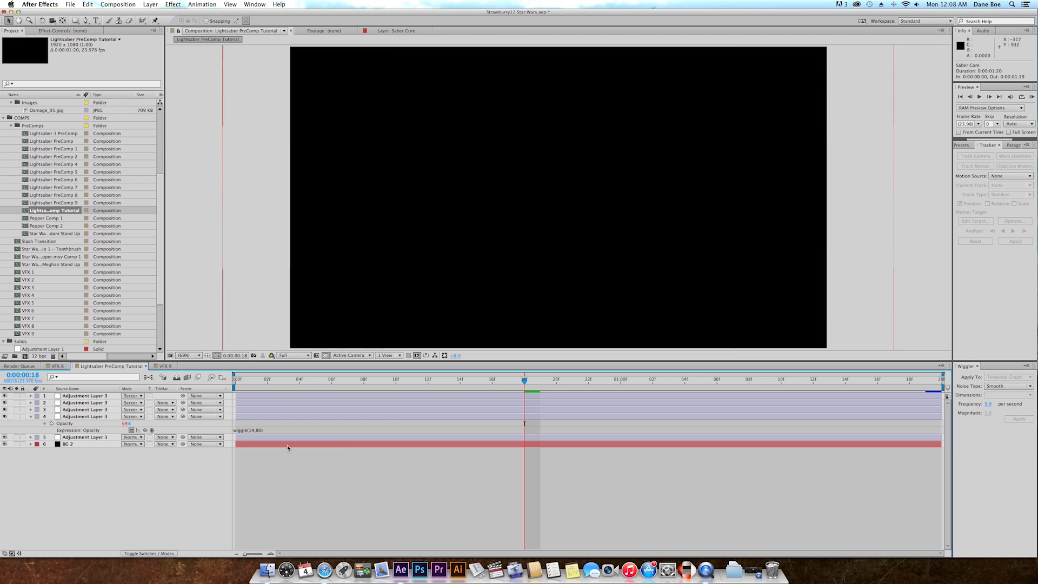
click(57, 366)
drag(43, 212, 95, 399)
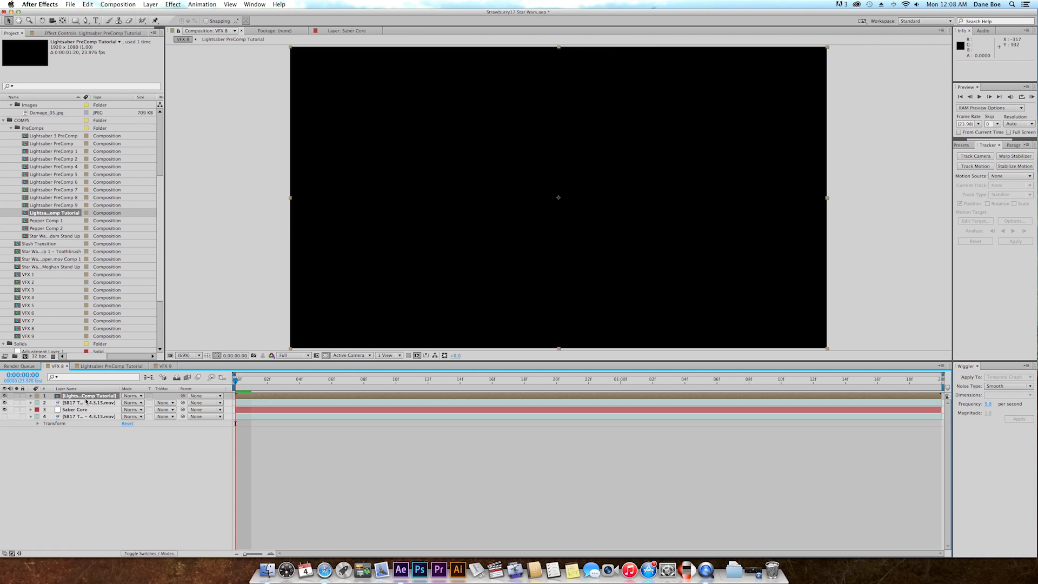
Cut the head matte and Saber Core layers from VFX 8 and paste them above BG 2 in Lightsaber PreComp Tutorial.
click(83, 402)
shift+click(77, 410)
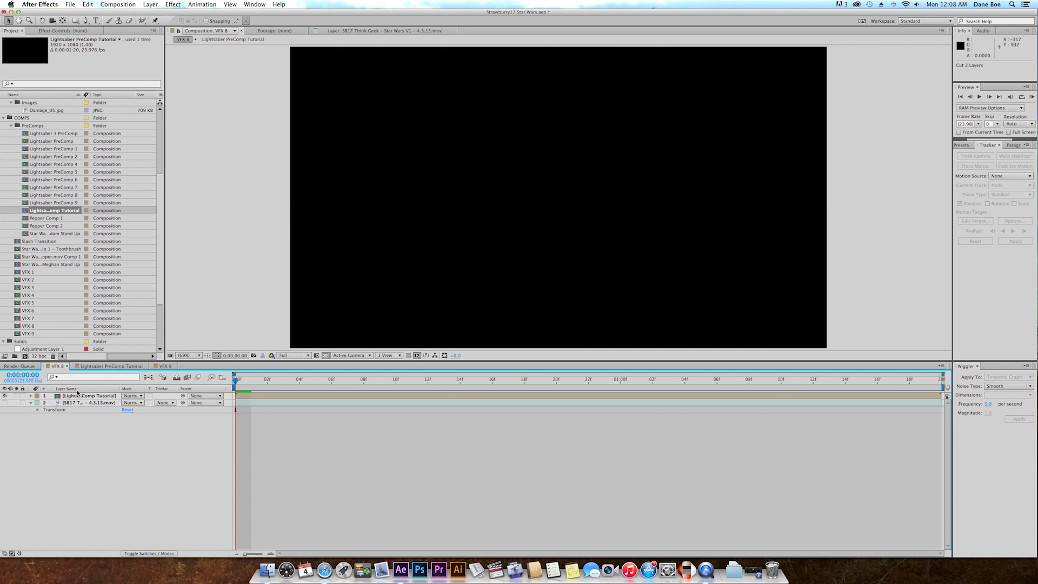
double_click(81, 396)
click(75, 444)
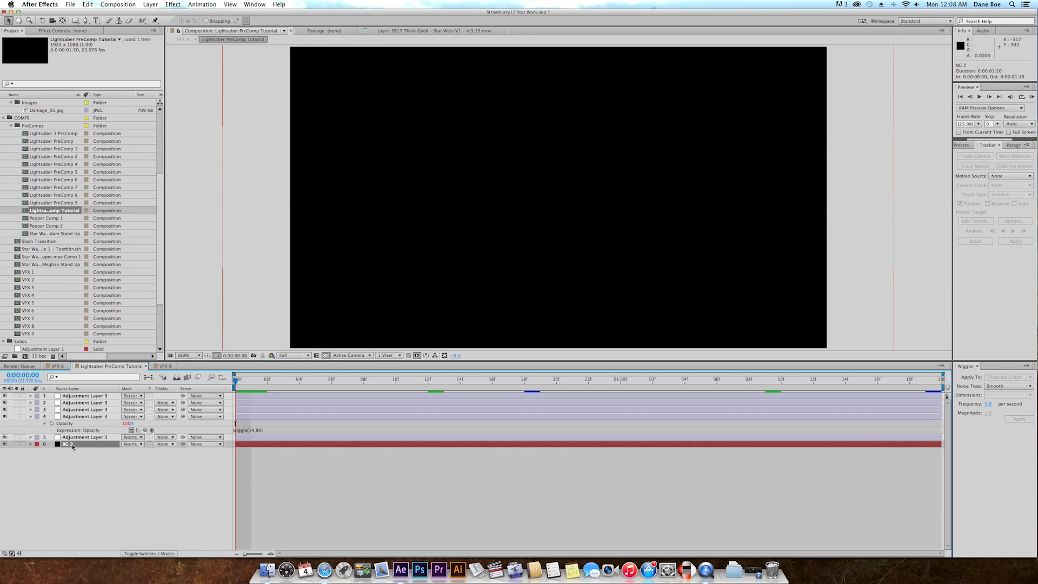
key(super+v)
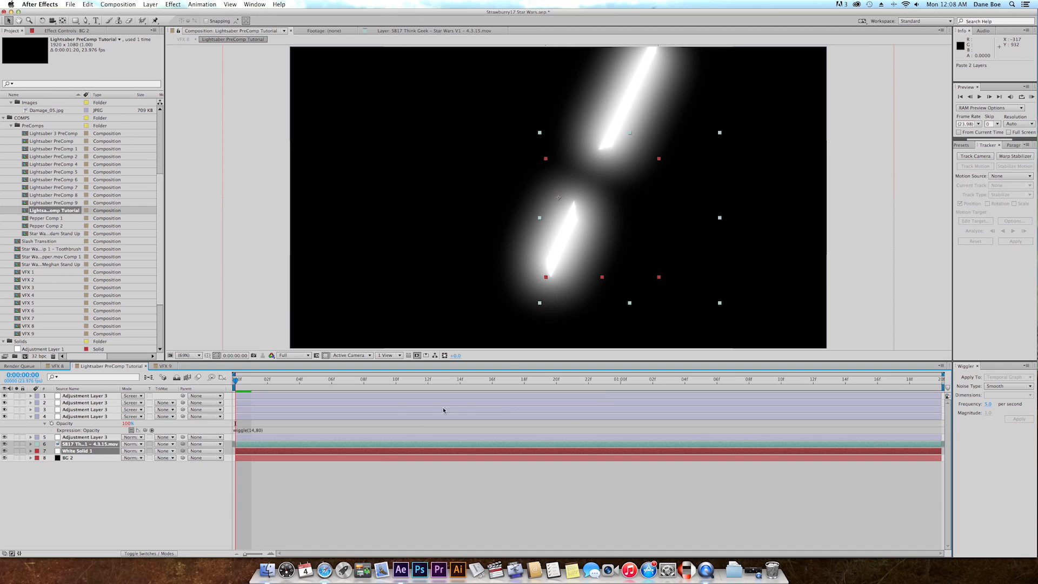
Go to frame 6, show the original footage in VFX 8, and set the Lightsaber PreComp Tutorial layer's blending mode to Screen.
drag(380, 380, 332, 403)
click(58, 366)
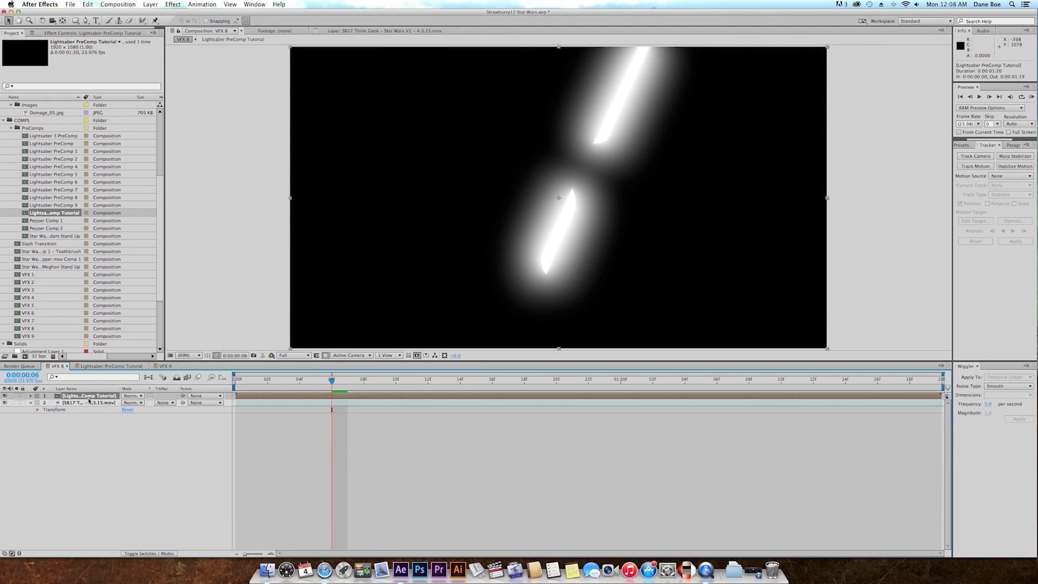
click(137, 399)
click(139, 325)
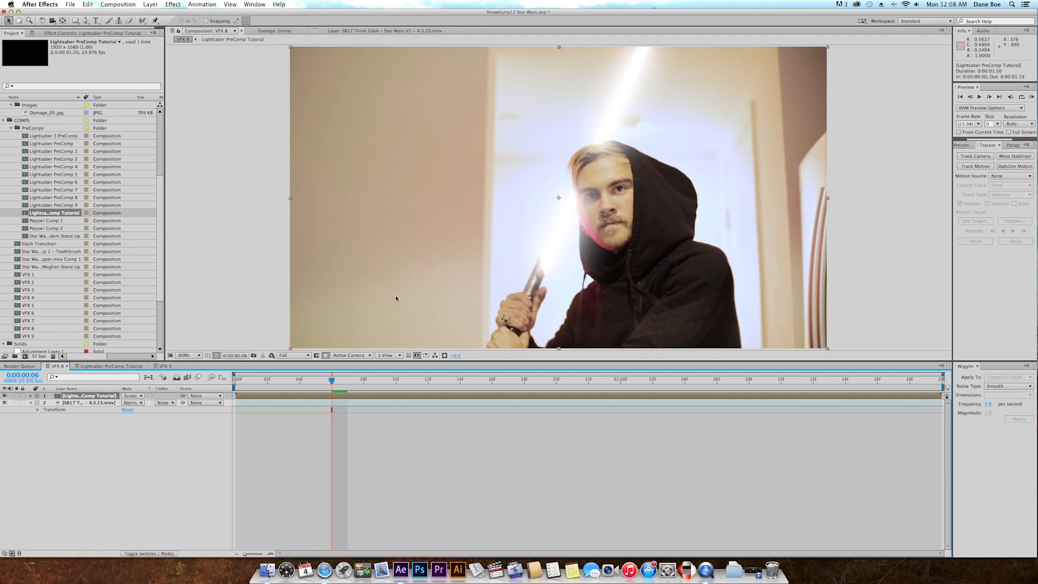
Apply Color Balance to the lightsaber precomp layer with midtone and highlight red at 100 and Preserve Luminosity enabled.
click(173, 4)
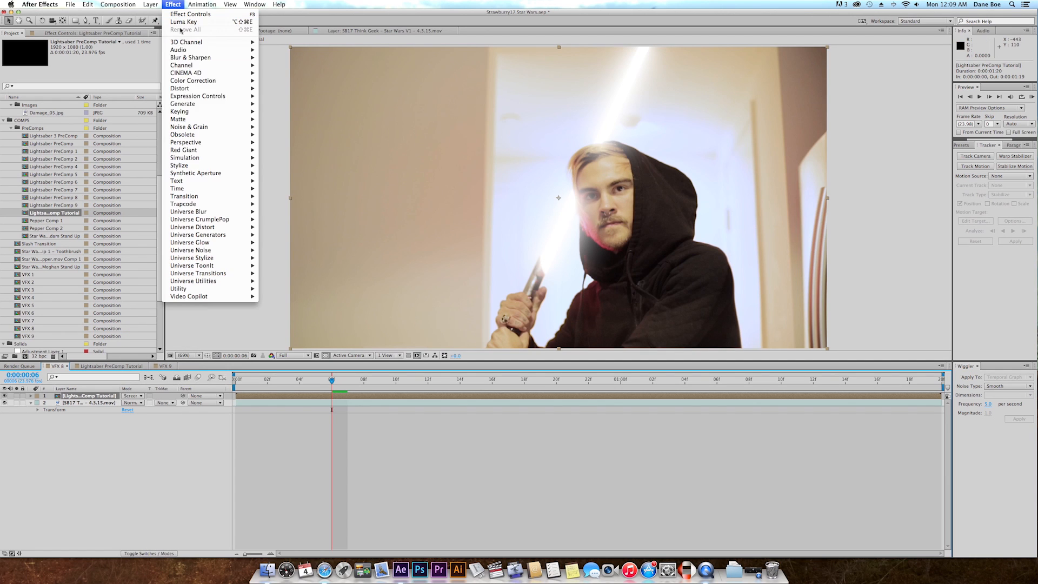
mouse_move(216, 80)
click(305, 181)
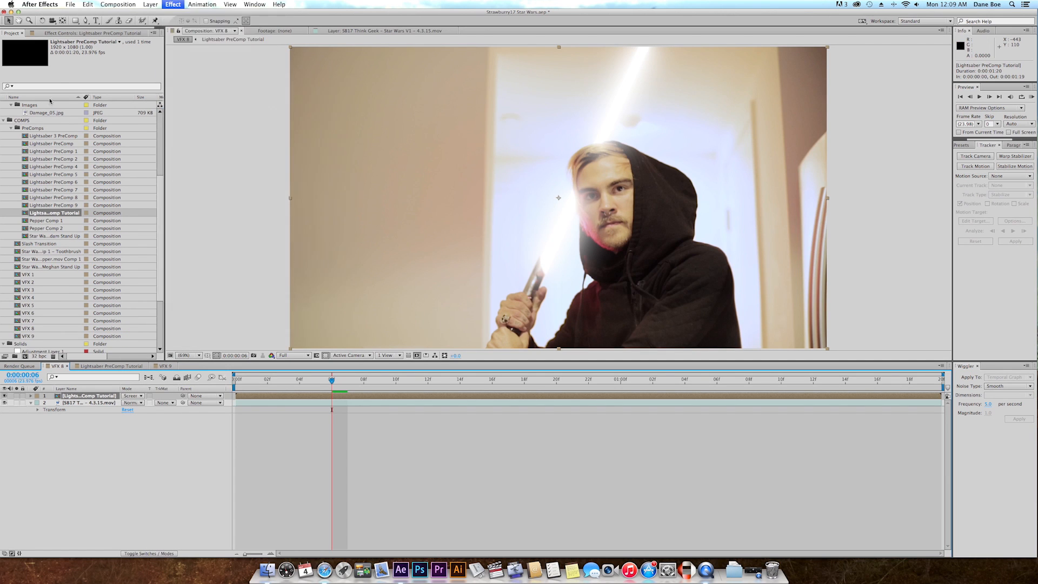
drag(90, 78, 286, 91)
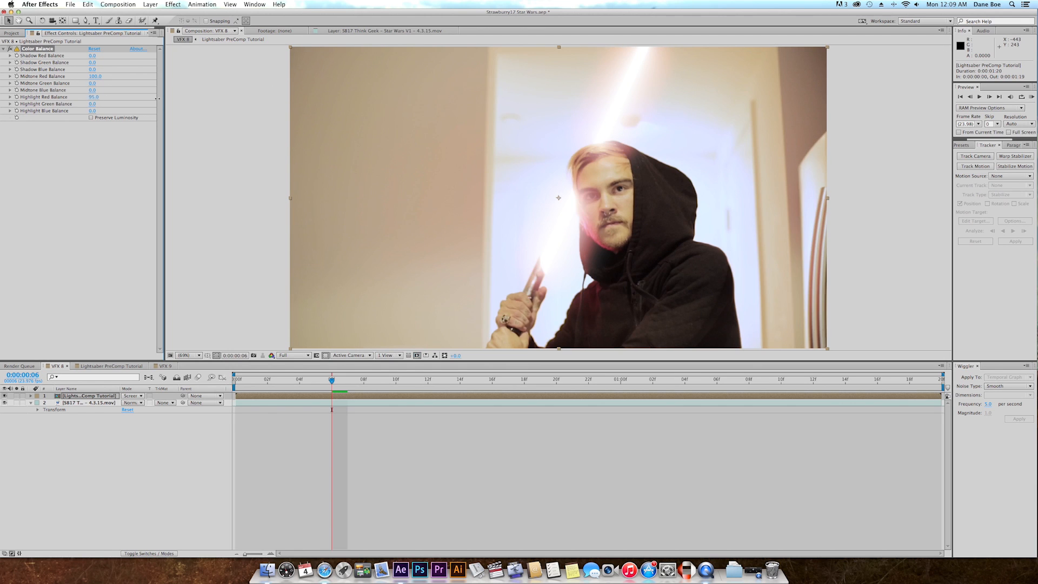
drag(107, 97, 180, 121)
click(91, 117)
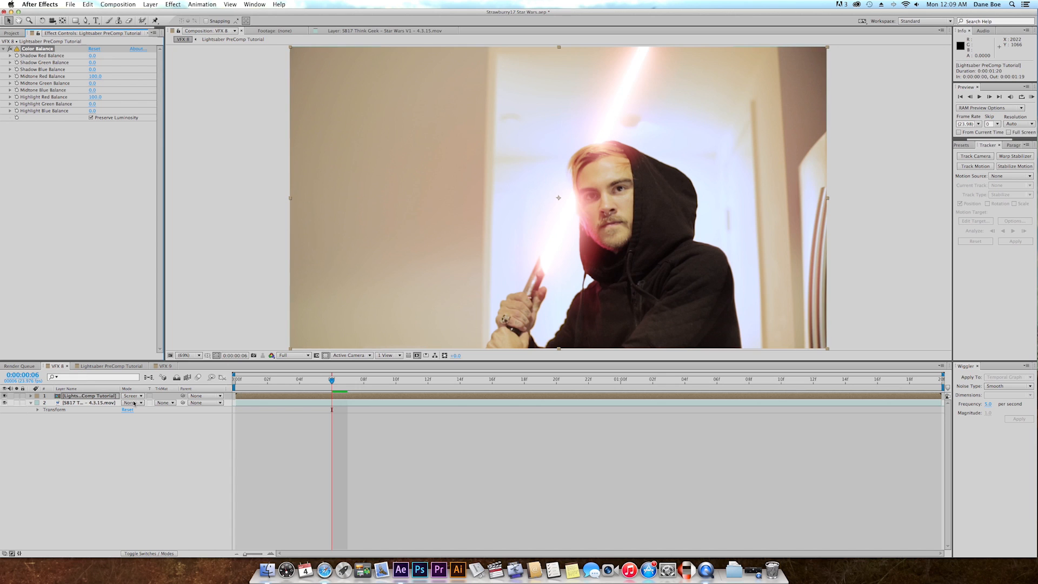
Apply the Levels effect to the Lightsaber PreComp Tutorial layer in VFX 8.
click(87, 396)
click(11, 33)
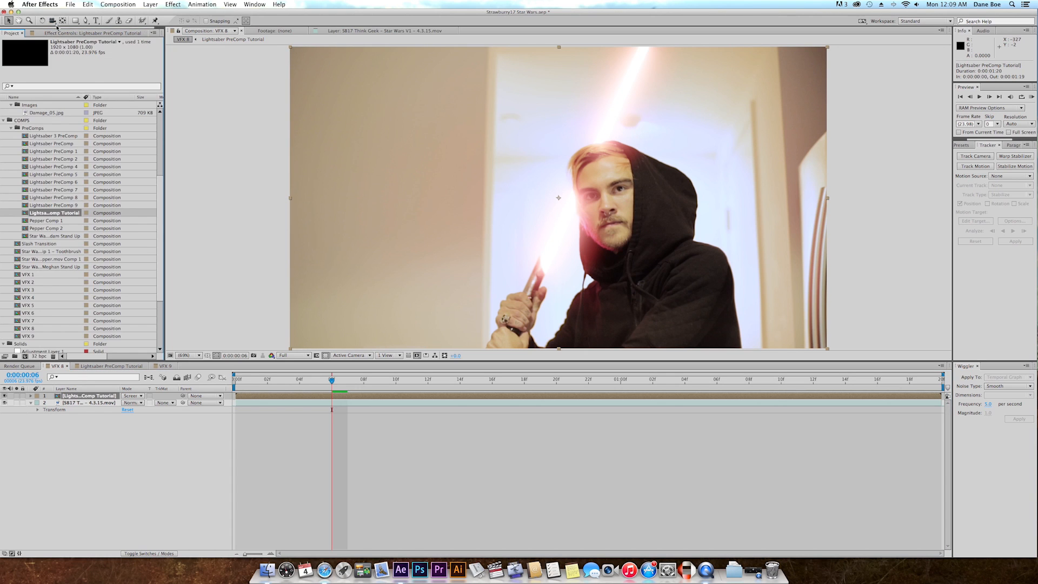
click(92, 33)
click(173, 4)
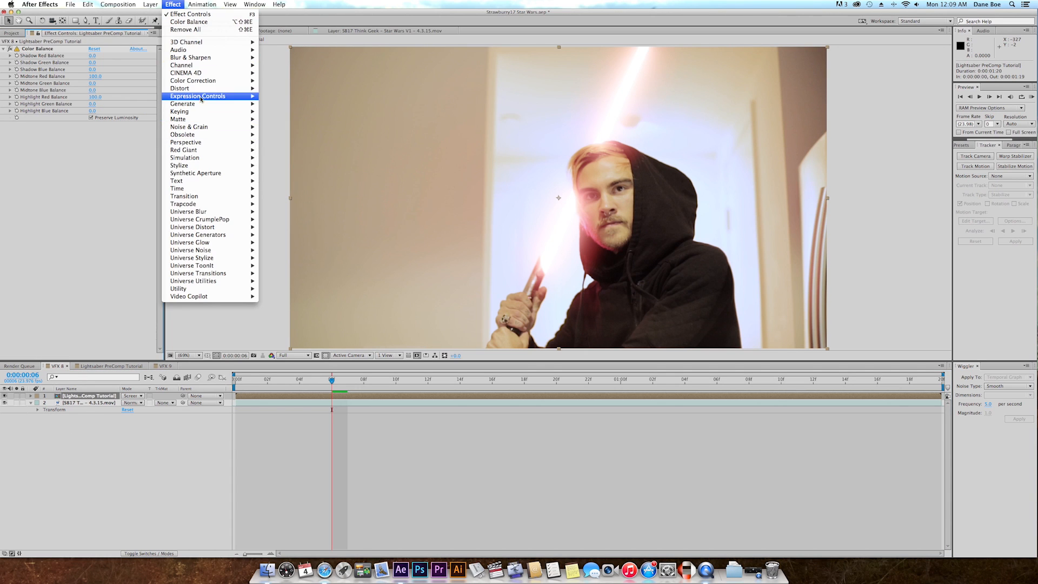
mouse_move(232, 82)
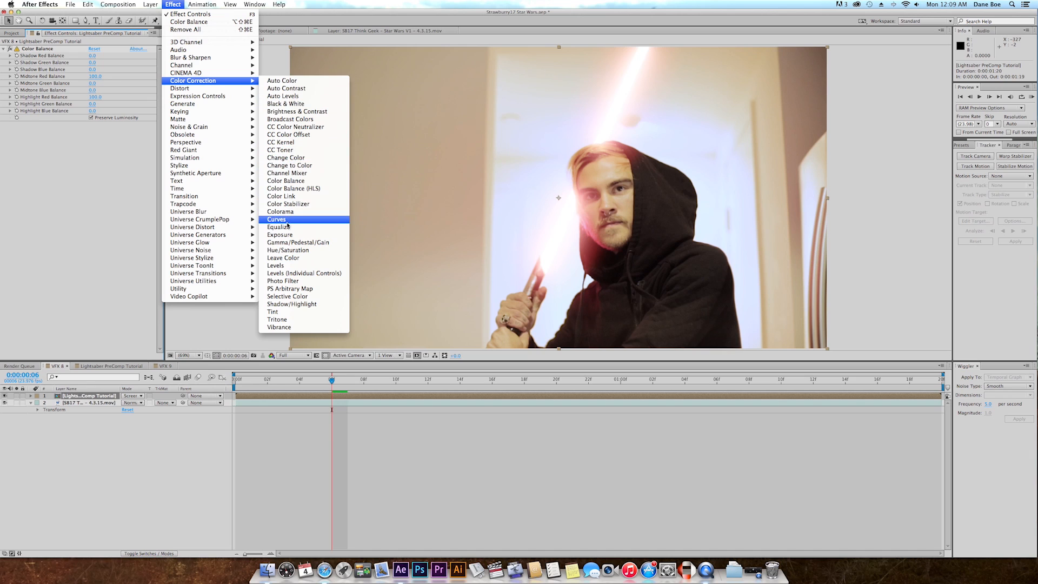
click(276, 265)
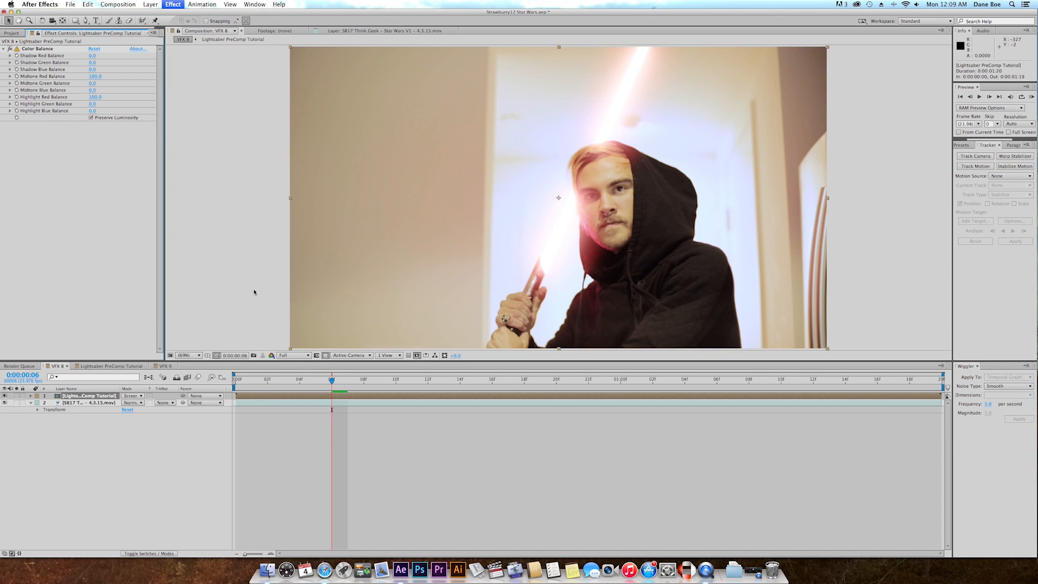
Solo the lightsaber precomp layer, set its Levels gamma to 0.50, and turn the solo off again.
click(16, 396)
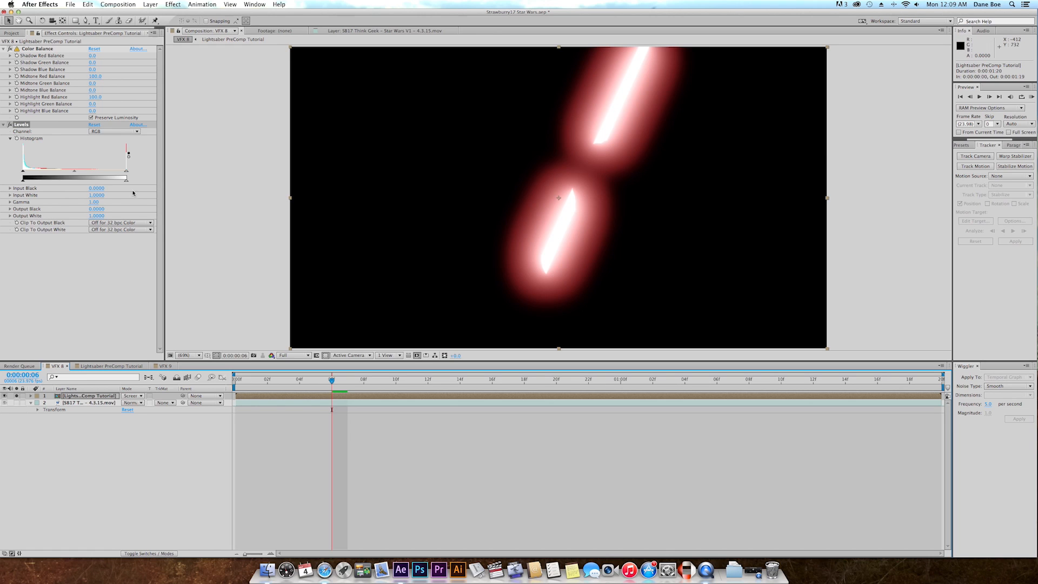
click(95, 202)
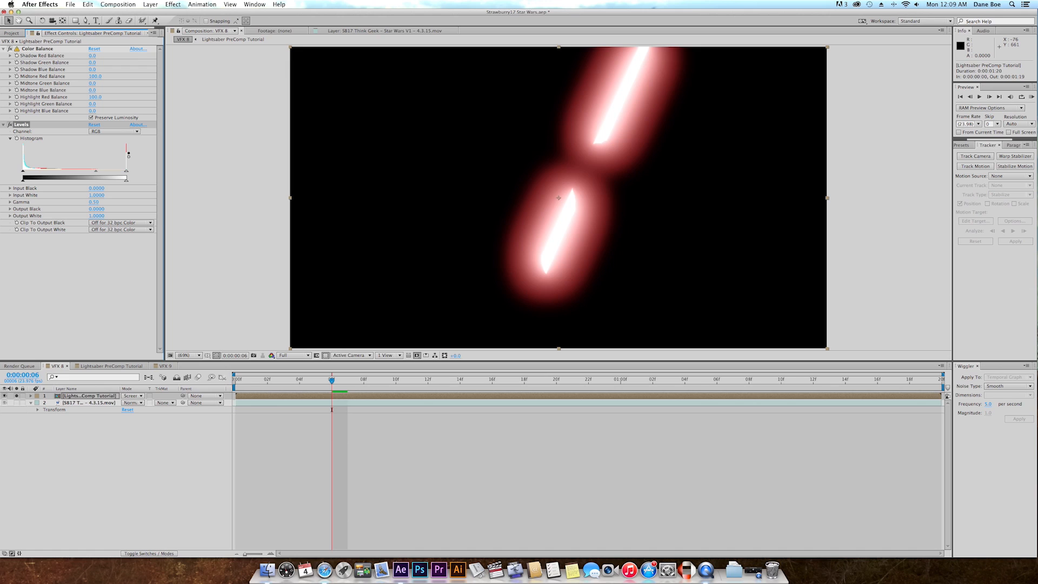
click(16, 396)
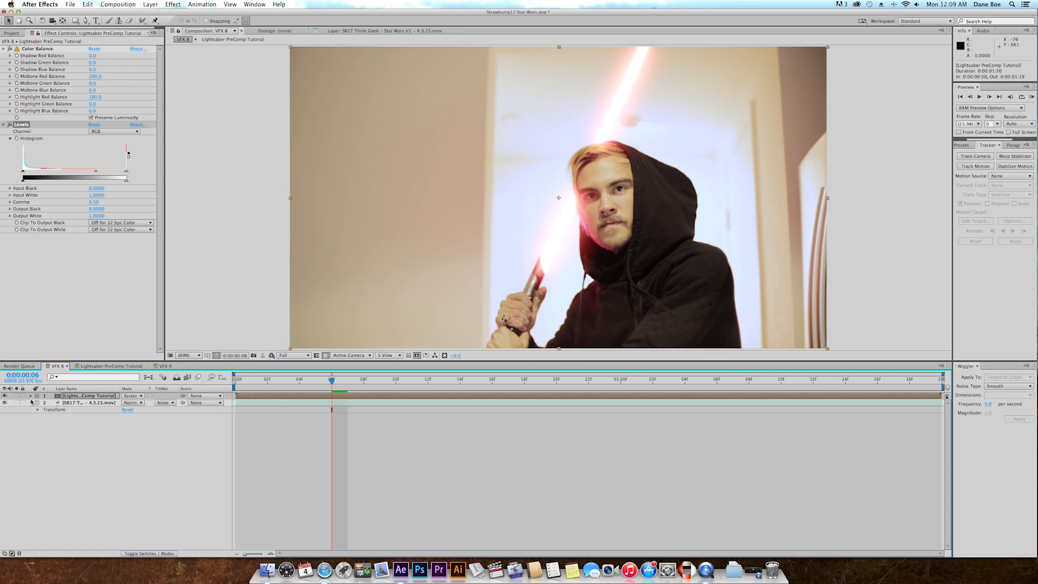